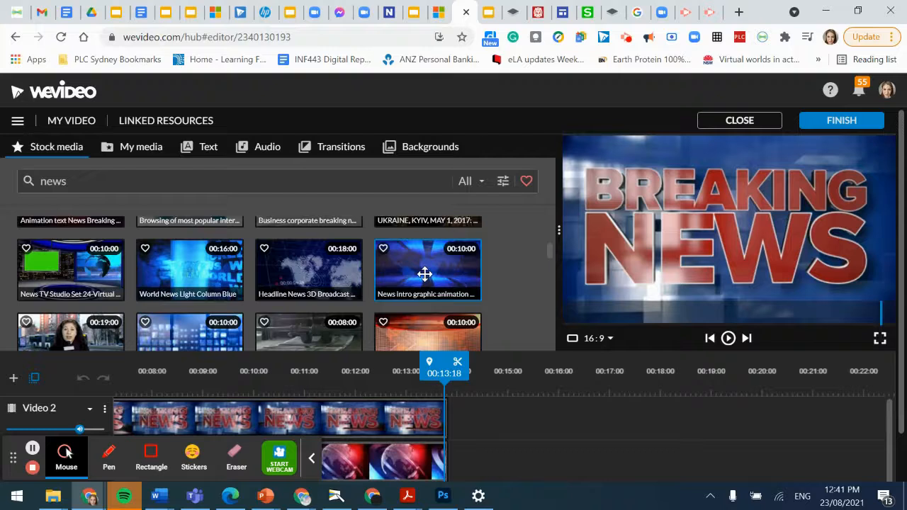
Step: Drag the News TV Studio Set stock clip onto Video 2 right after the Breaking News intro
scroll(201, 272, down, 1)
scroll(201, 273, up, 1)
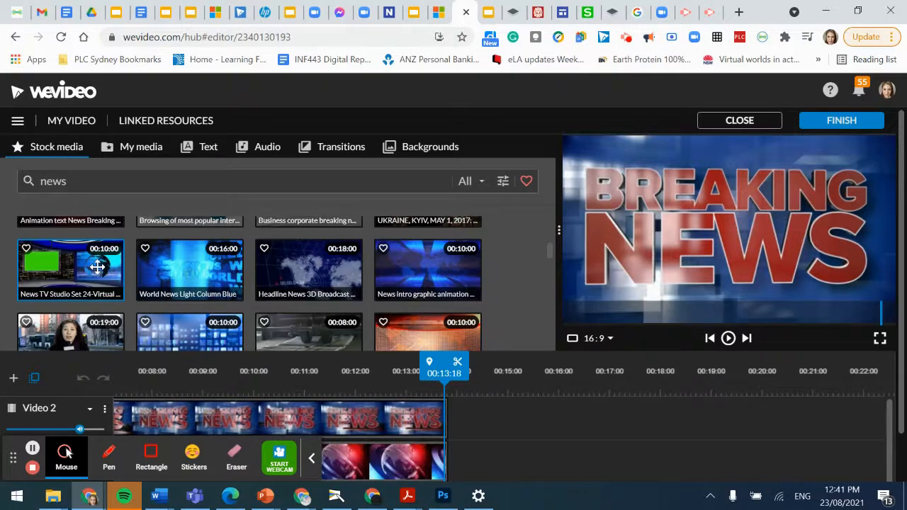
click(311, 458)
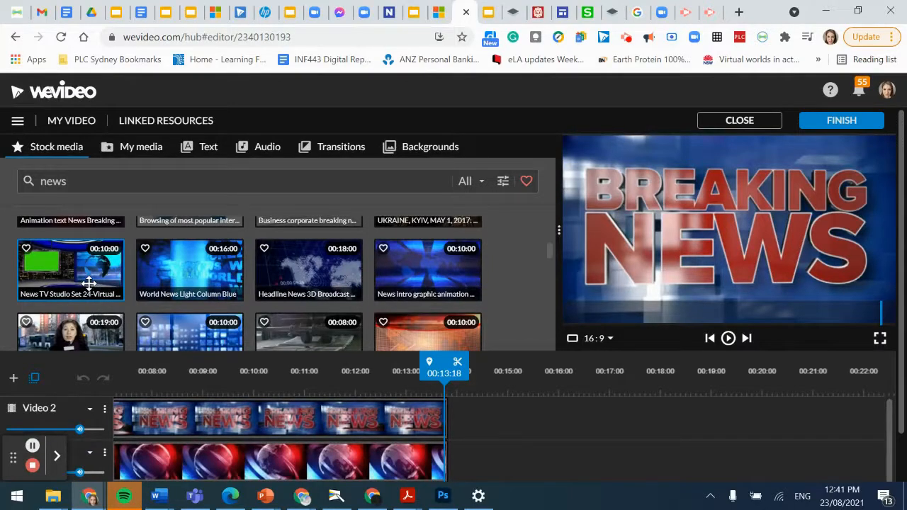
scroll(86, 284, up, 1)
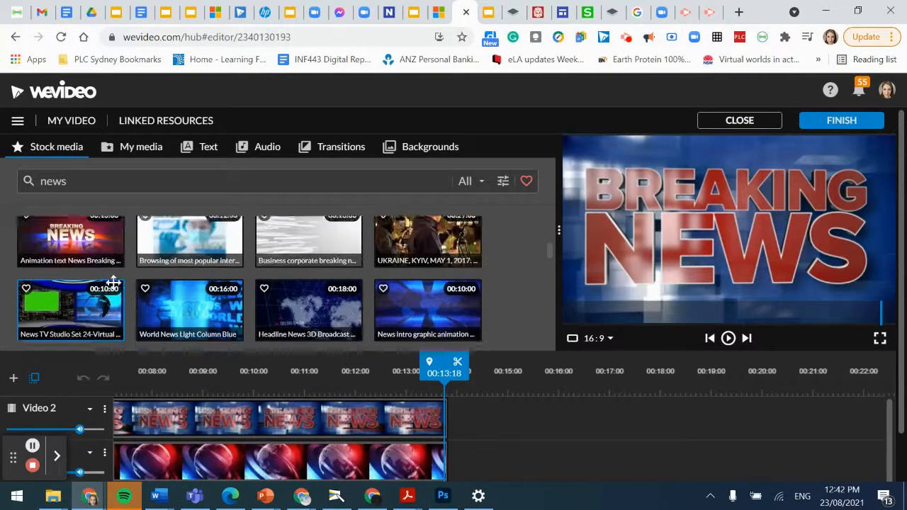
scroll(71, 283, down, 1)
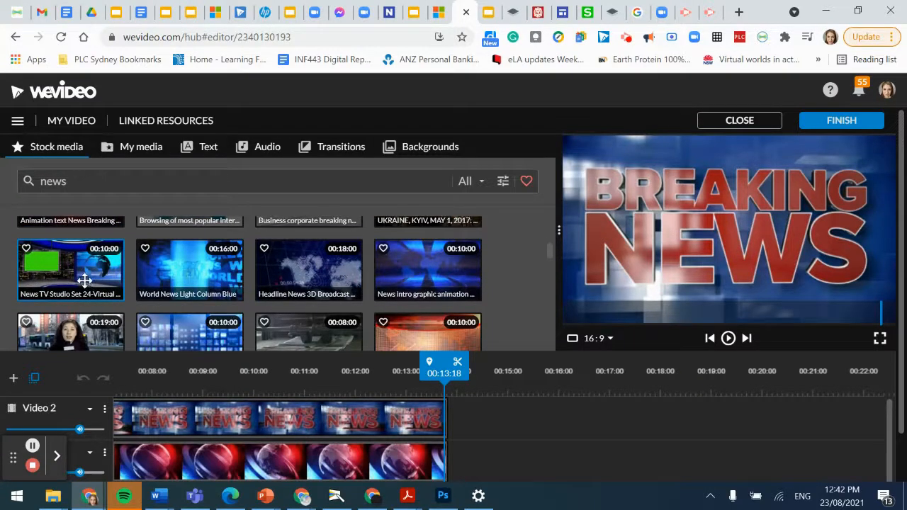
scroll(212, 277, down, 1)
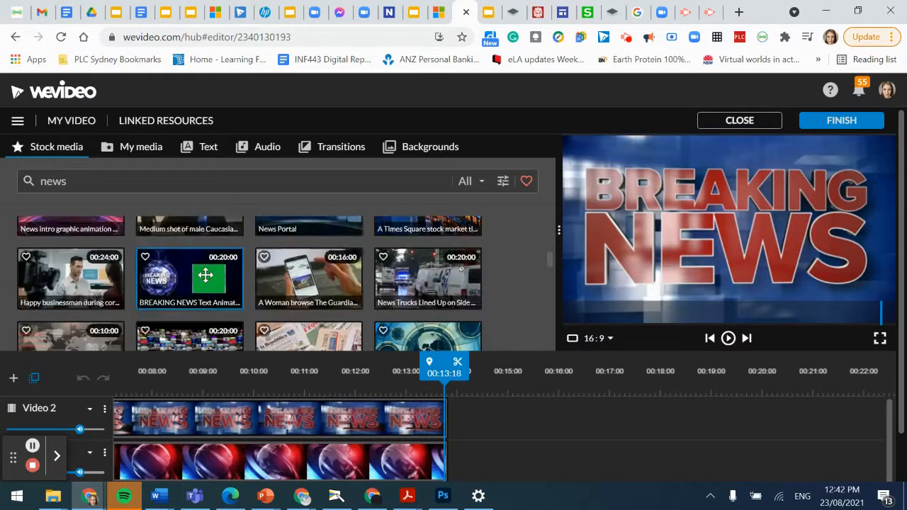
scroll(205, 274, down, 10)
scroll(199, 250, down, 10)
scroll(175, 254, down, 10)
scroll(176, 260, down, 10)
scroll(172, 254, down, 5)
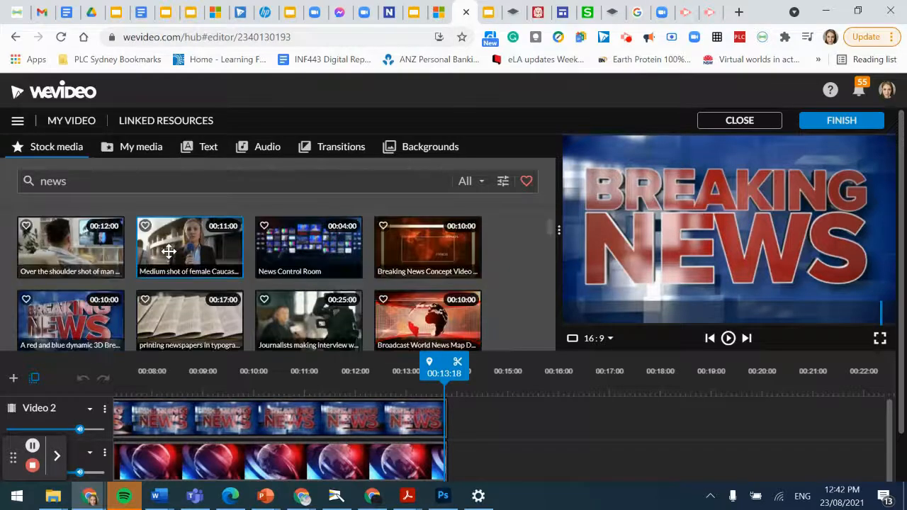
scroll(169, 250, down, 10)
scroll(122, 252, down, 2)
scroll(99, 262, up, 2)
scroll(75, 298, down, 1)
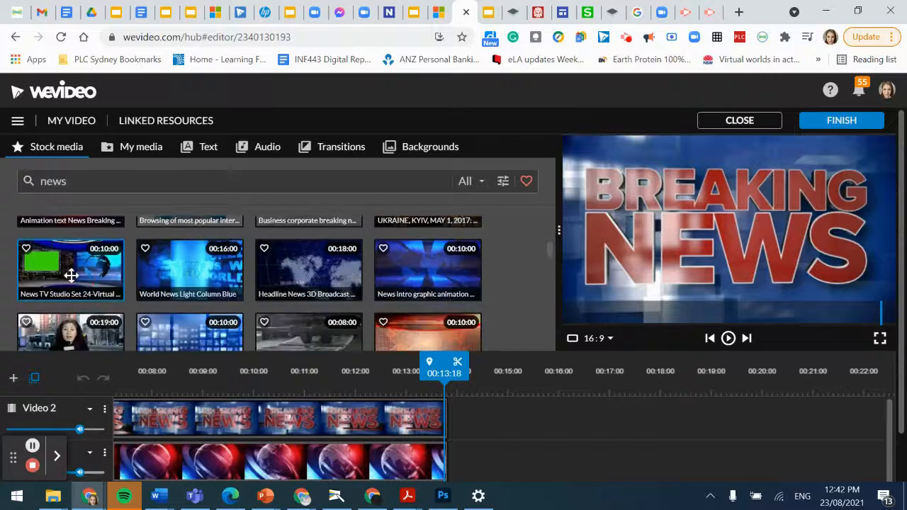
click(71, 275)
drag(71, 275, 473, 422)
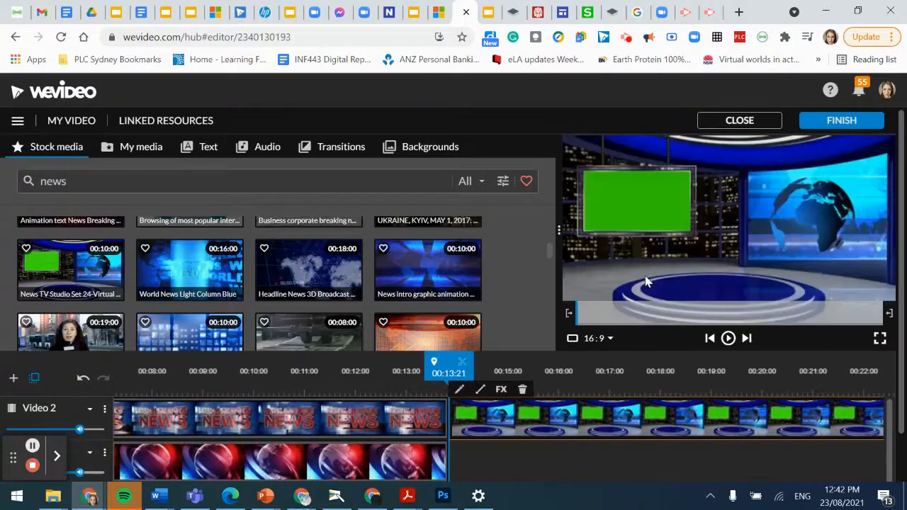
Step: Preview the studio clip, then show My media with the playhead on it
click(732, 339)
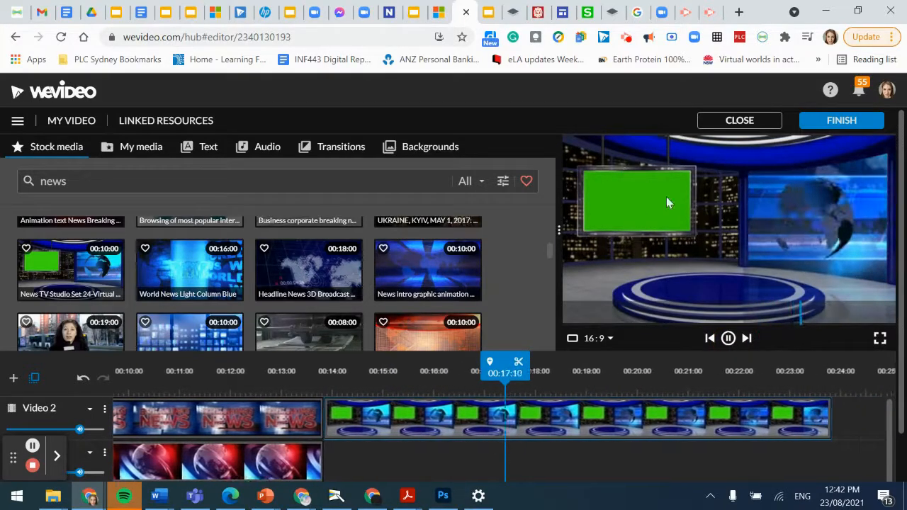
click(727, 338)
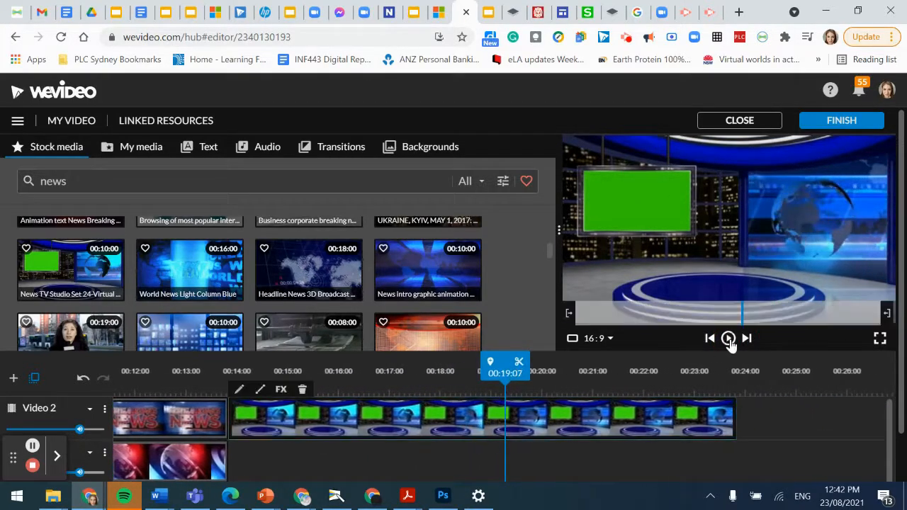
click(327, 374)
drag(282, 378, 227, 377)
scroll(143, 242, up, 3)
click(141, 149)
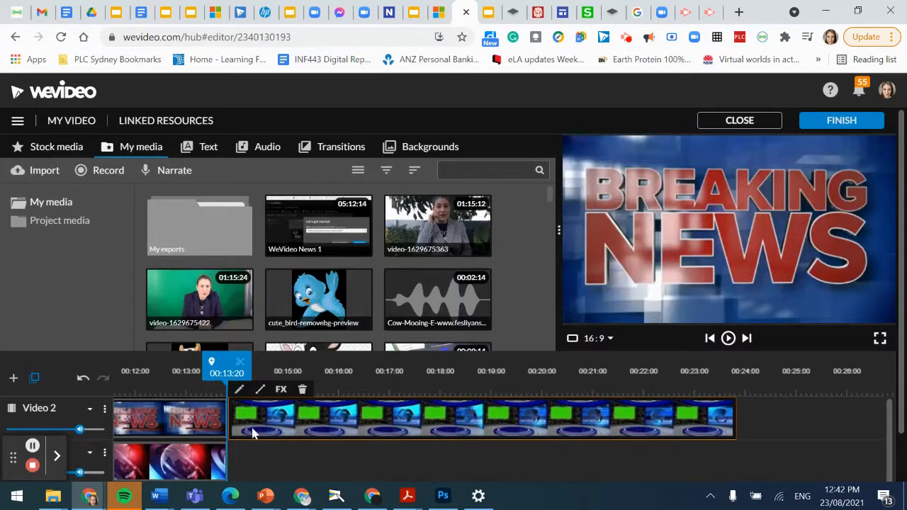
drag(228, 380, 254, 383)
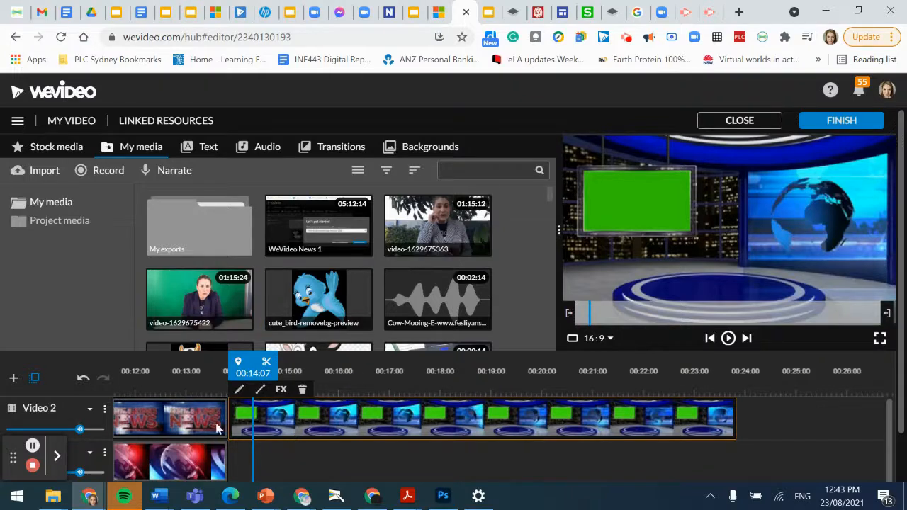
click(12, 381)
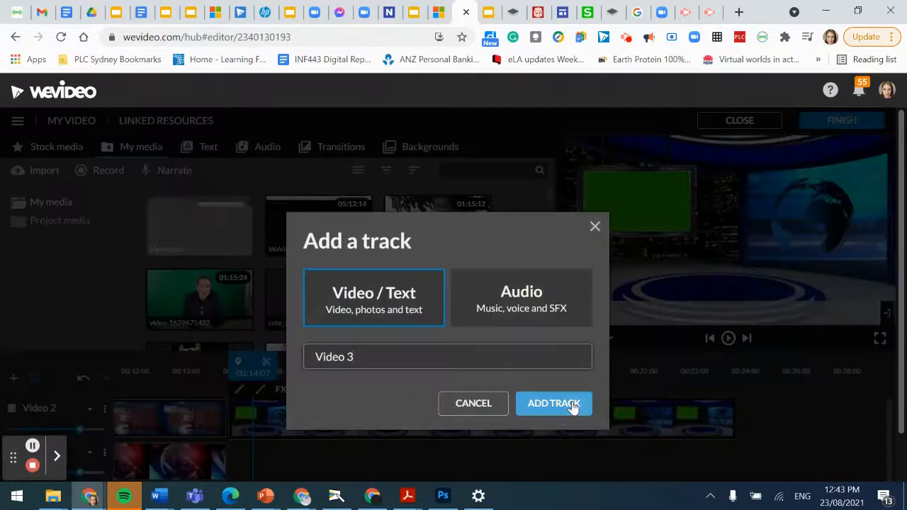
click(553, 403)
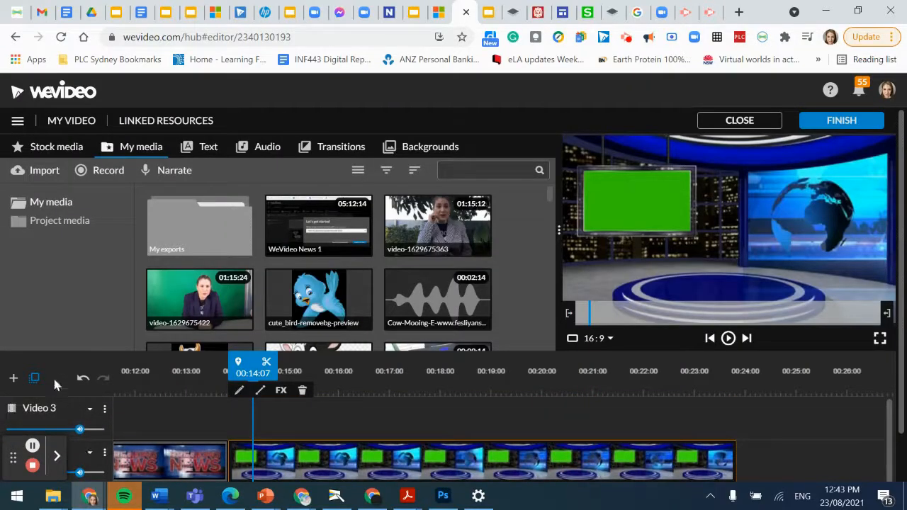
drag(208, 302, 248, 418)
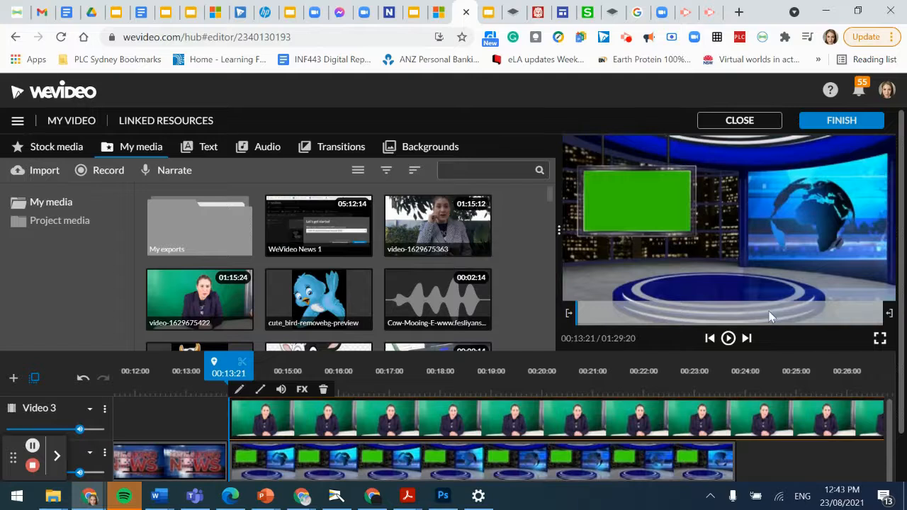
click(728, 338)
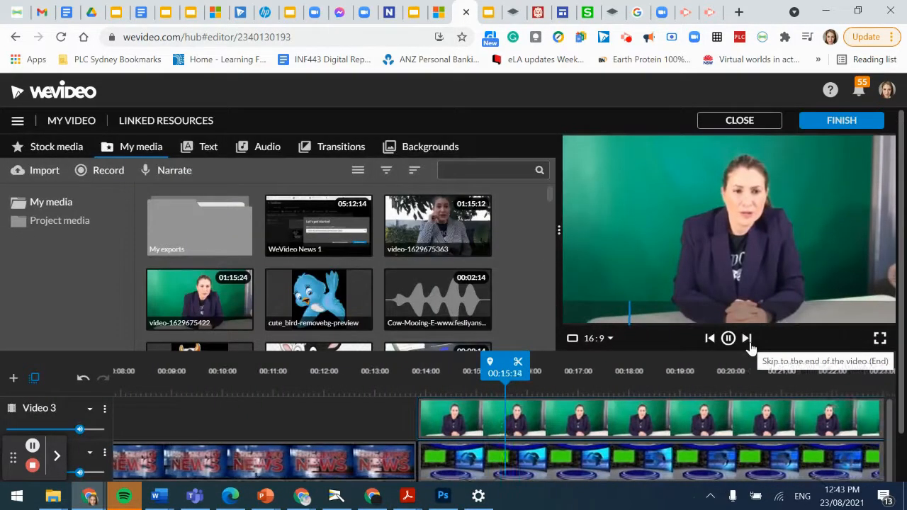
click(728, 337)
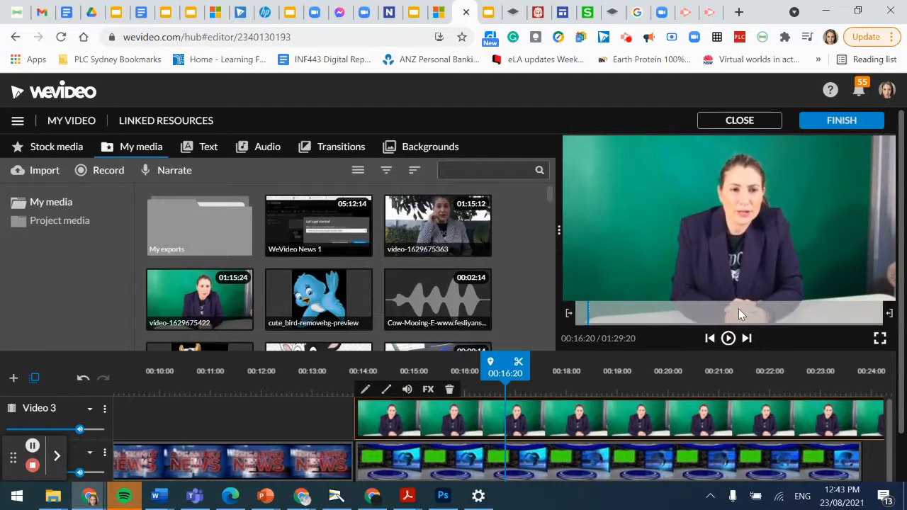
drag(504, 371, 355, 373)
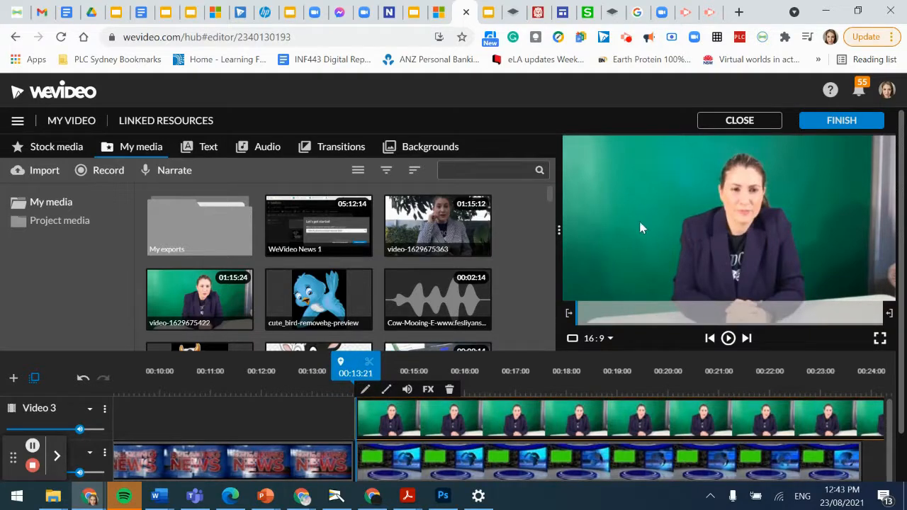
Step: Set the presenter clip's scale to 1.16 at position -161, -114 and save
double_click(370, 429)
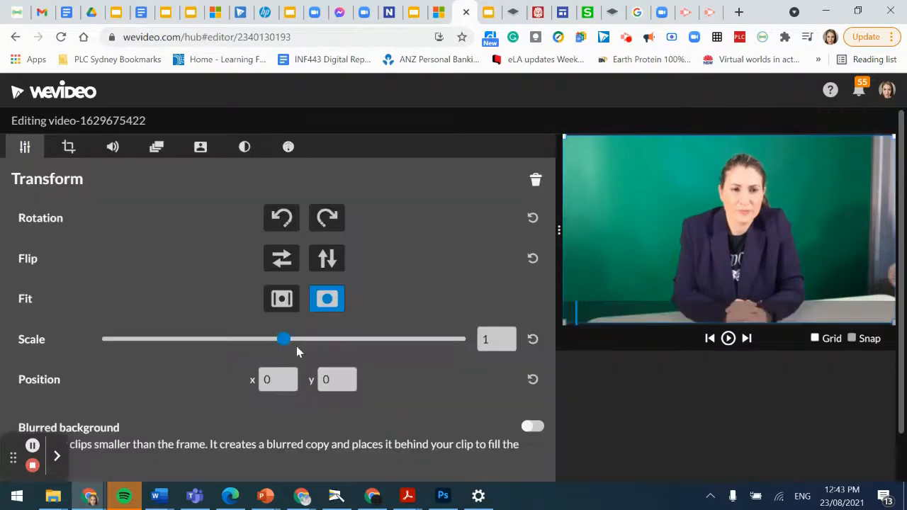
drag(284, 342, 190, 347)
drag(683, 270, 666, 317)
drag(698, 265, 719, 265)
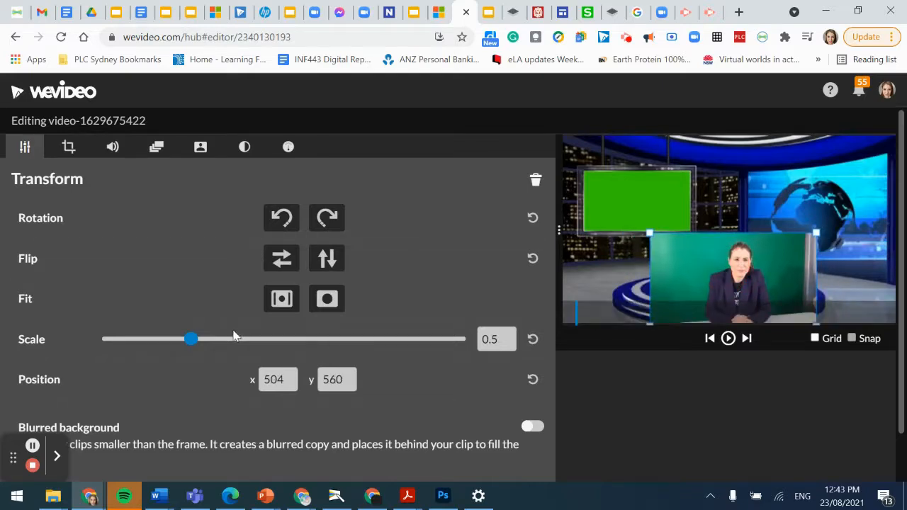
drag(190, 340, 267, 339)
drag(735, 276, 715, 226)
drag(753, 275, 752, 283)
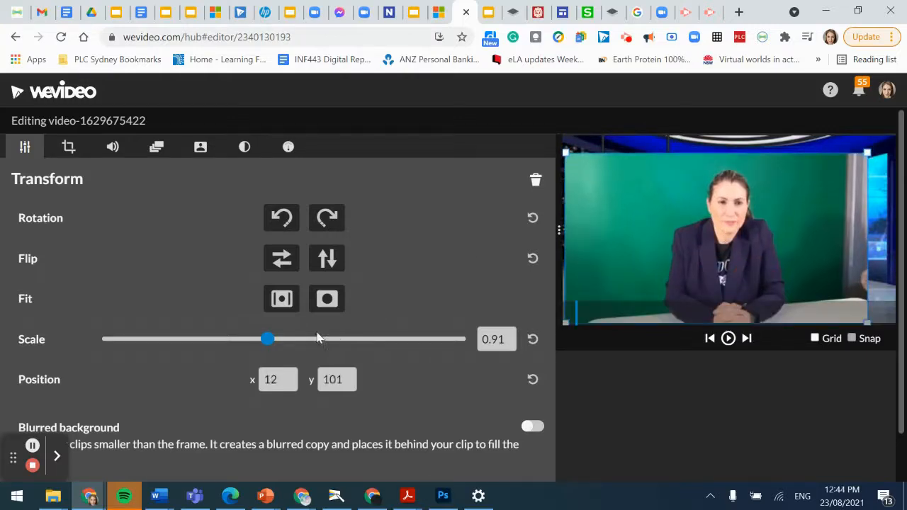
drag(267, 339, 291, 341)
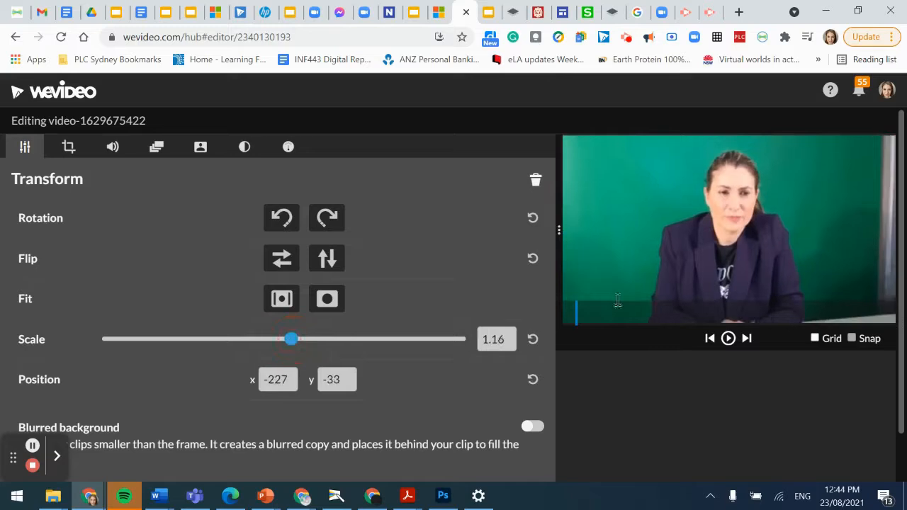
drag(830, 229, 841, 214)
scroll(379, 370, down, 1)
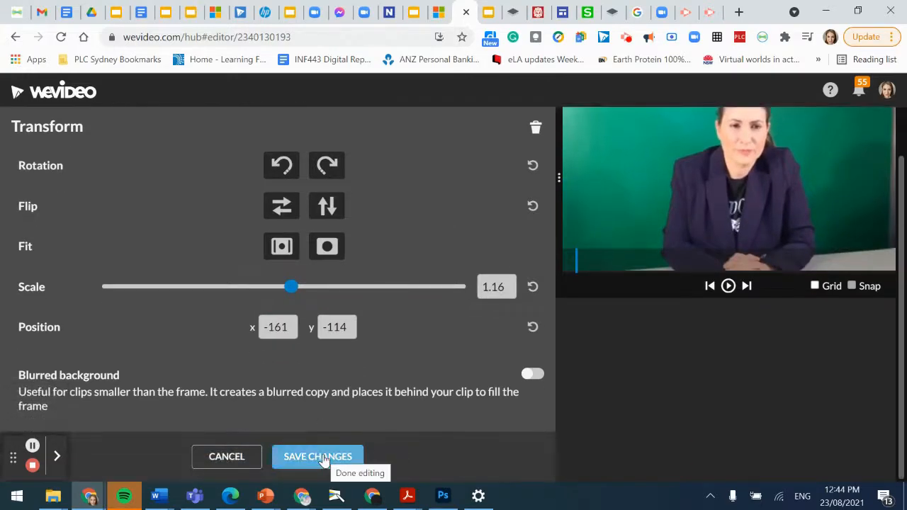
click(323, 458)
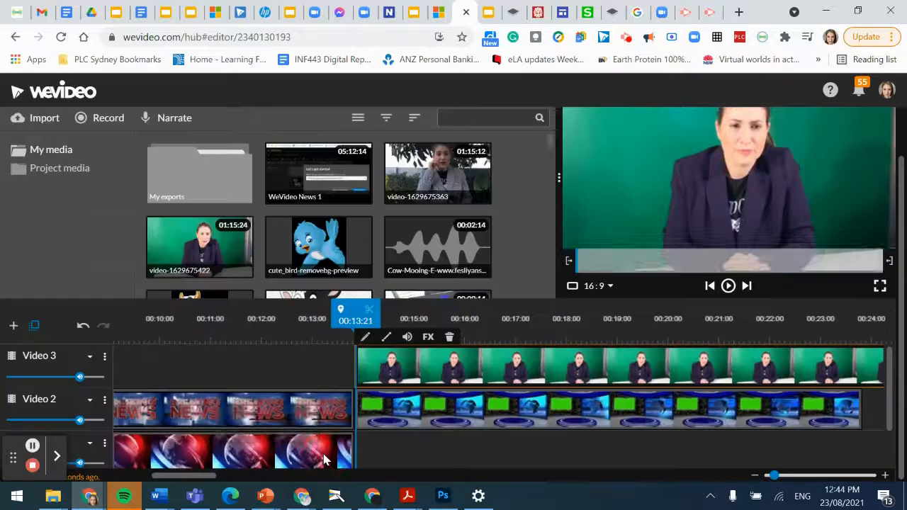
Step: Remove the presenter's green background with the Color Keying eyedropper and save
click(366, 339)
scroll(191, 188, up, 2)
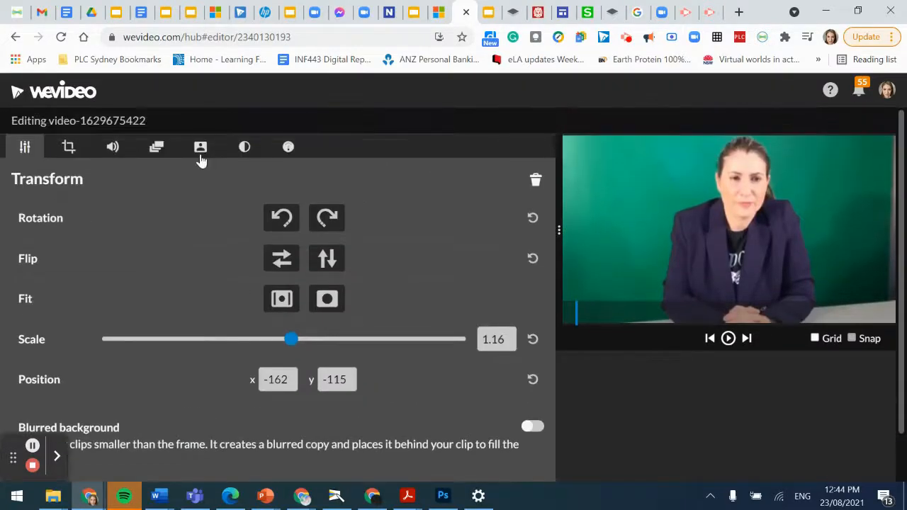
click(200, 153)
click(171, 218)
click(624, 190)
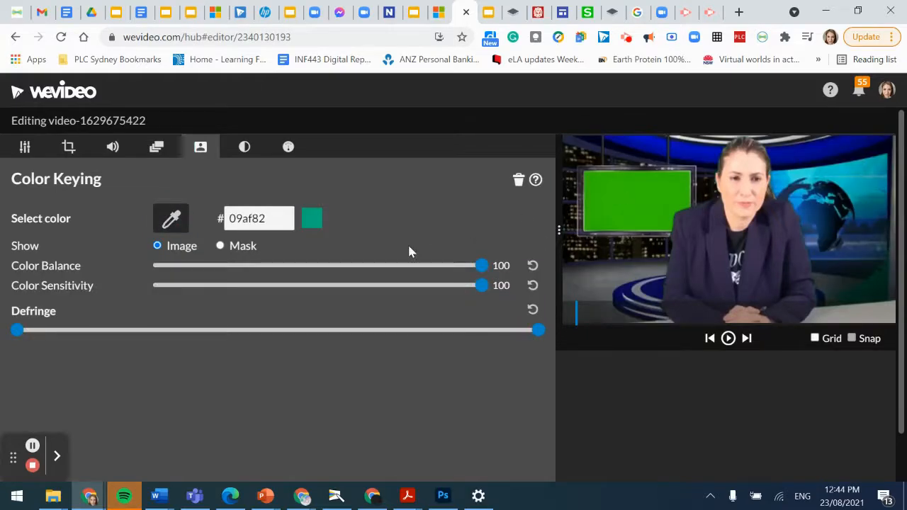
scroll(319, 354, down, 2)
click(331, 456)
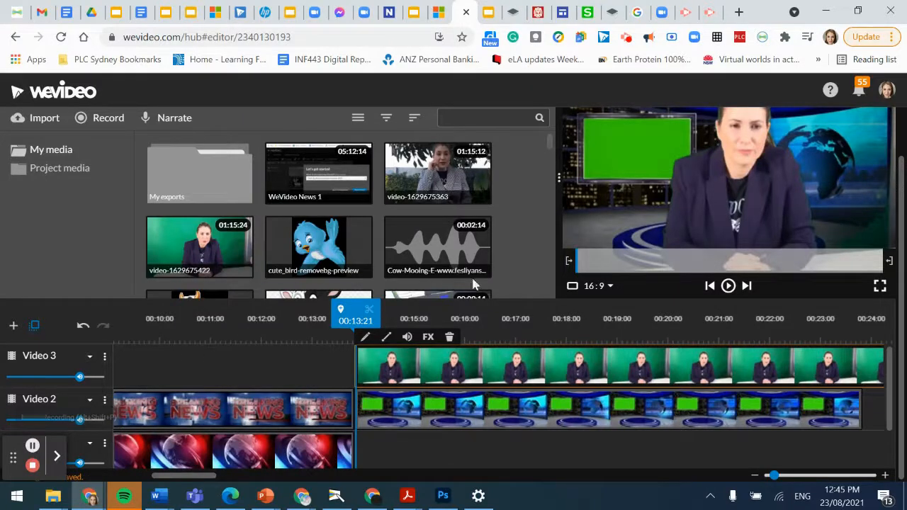
click(727, 285)
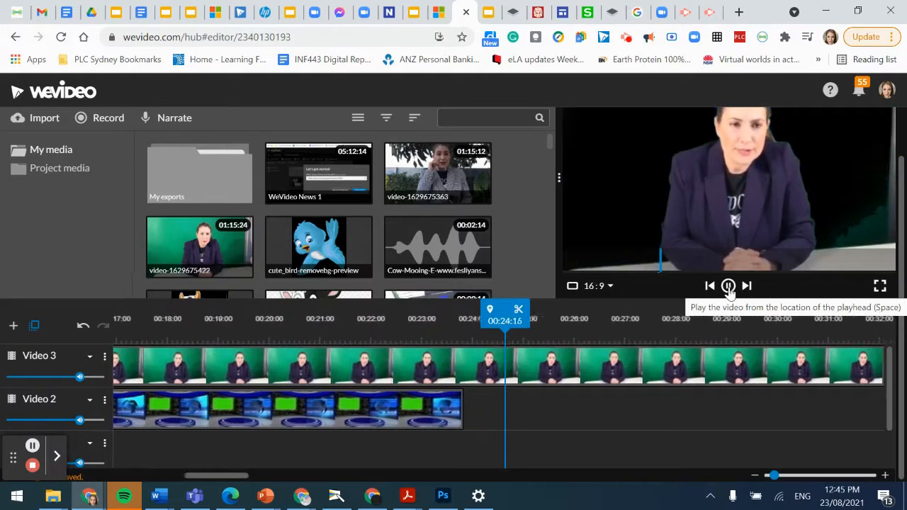
click(728, 286)
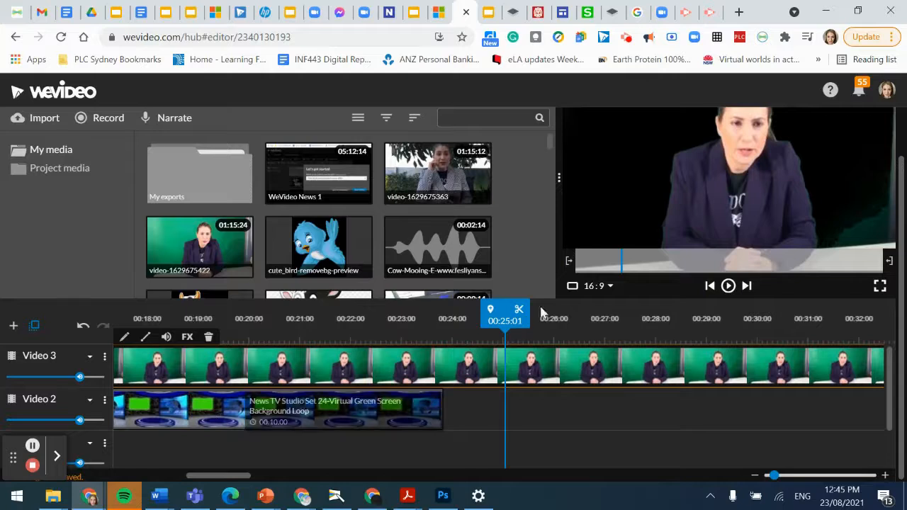
drag(497, 321, 513, 338)
drag(595, 335, 692, 335)
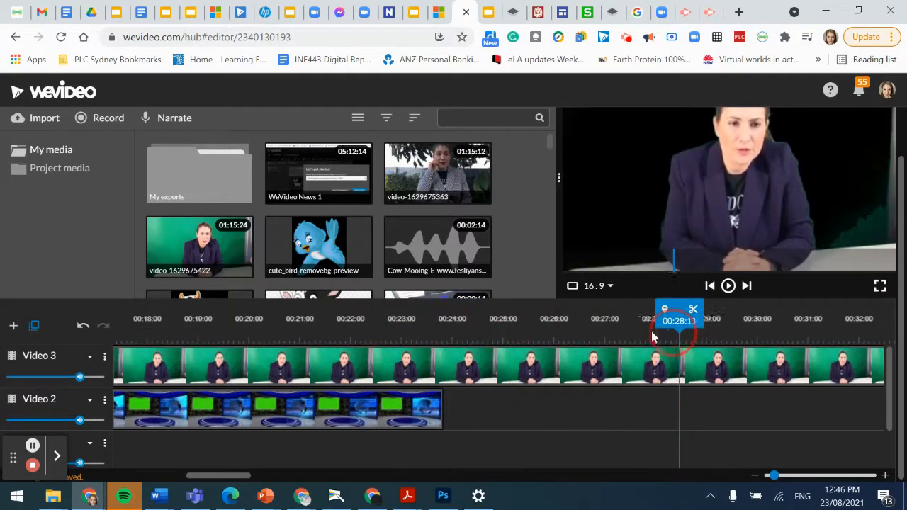
click(343, 337)
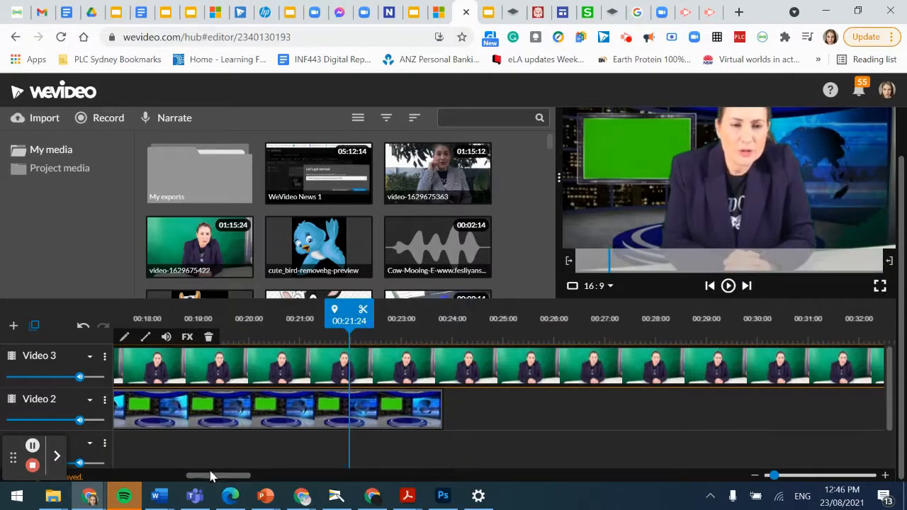
mouse_move(206, 482)
mouse_down()
mouse_move(171, 482)
mouse_move(204, 482)
mouse_move(207, 469)
mouse_move(217, 479)
mouse_up()
click(216, 421)
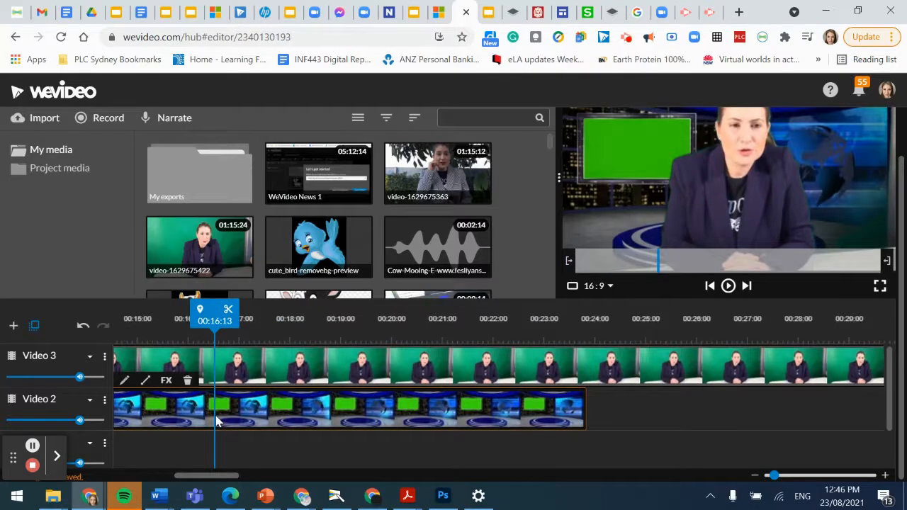
drag(216, 318, 593, 300)
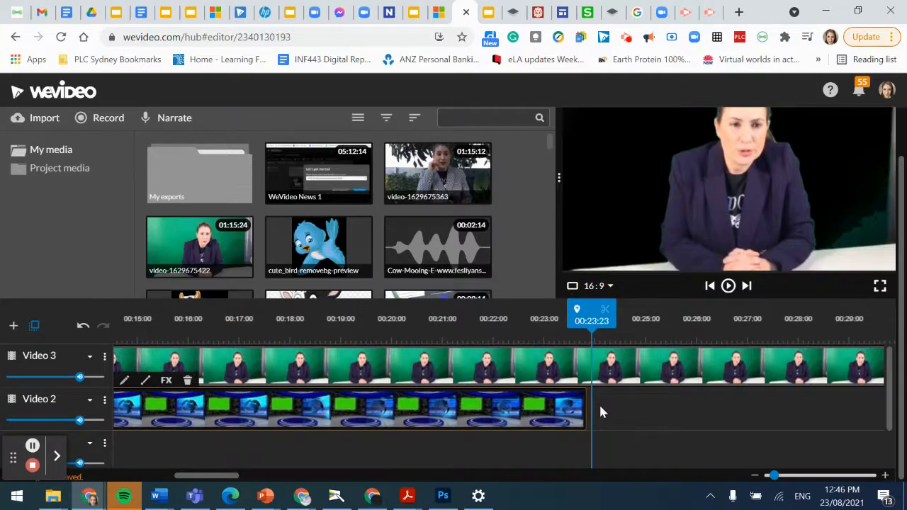
Step: Butt a second studio clip against the first on Video 2 and play them back
key(Right)
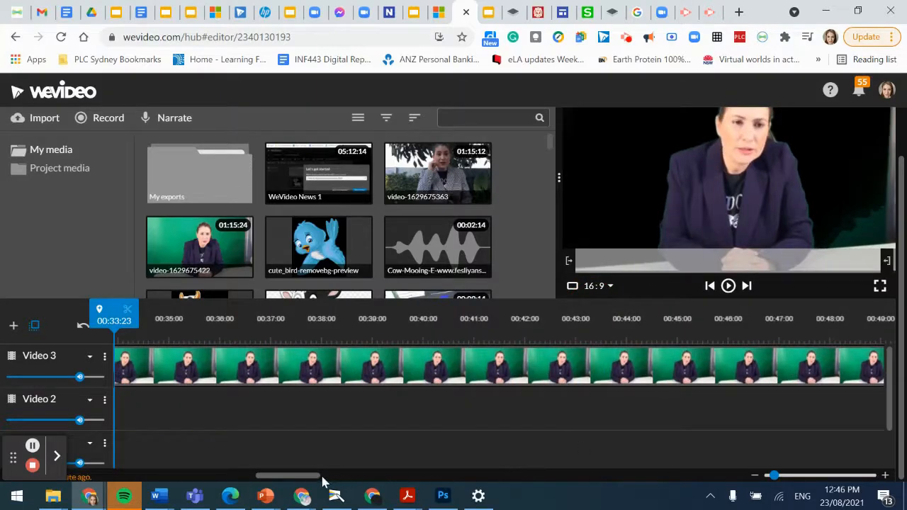
drag(287, 480, 253, 480)
drag(385, 411, 365, 420)
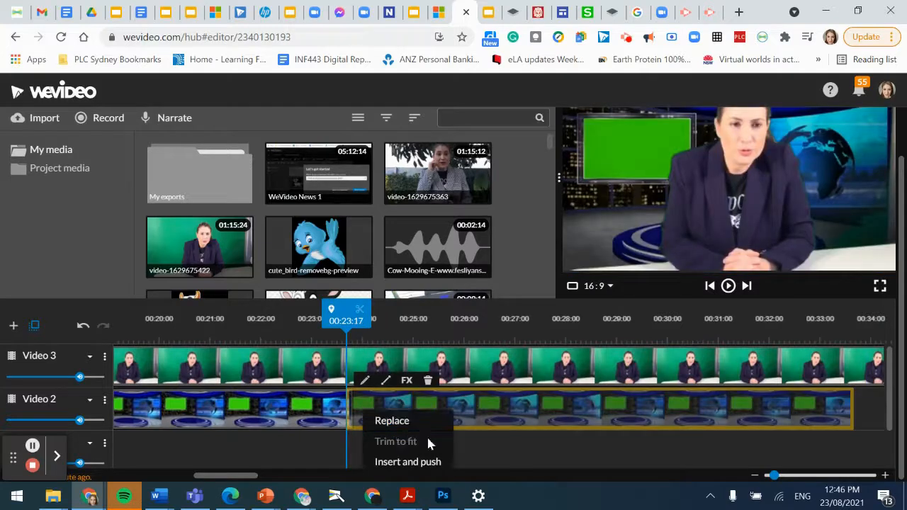
click(534, 443)
click(387, 412)
click(499, 441)
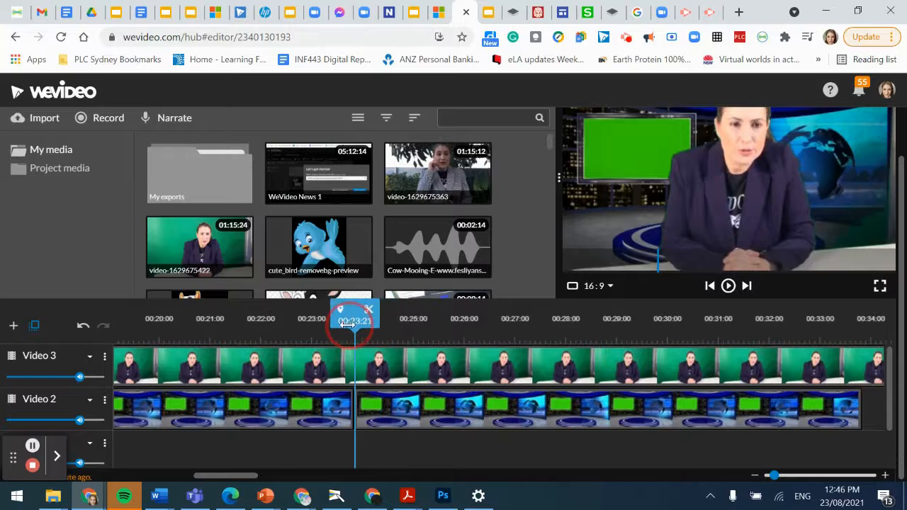
click(727, 286)
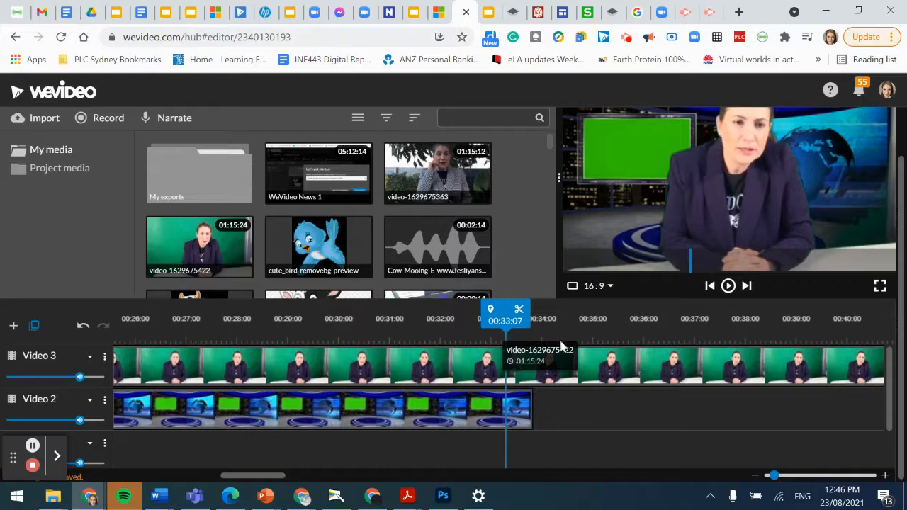
Step: Split the Video 3 presenter clip at 00:33:06 and shift the second piece slightly later
click(505, 365)
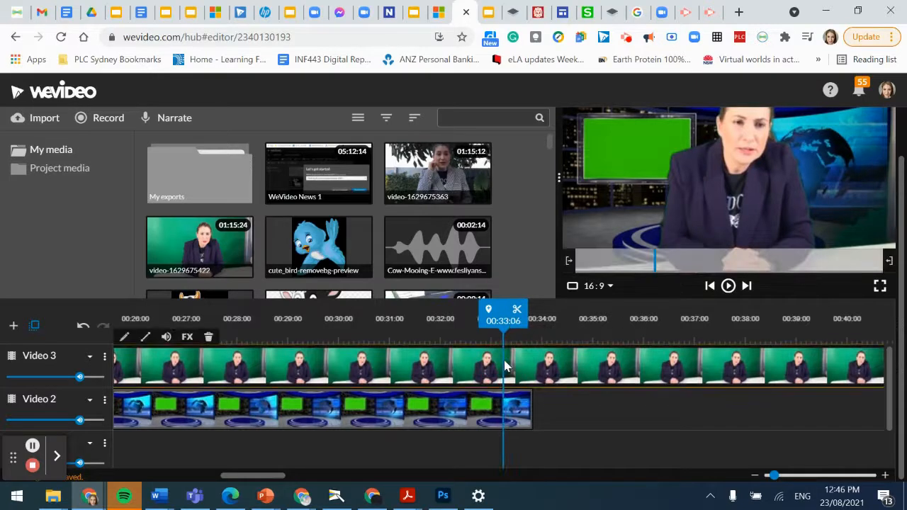
click(517, 313)
drag(547, 373, 563, 374)
drag(507, 321, 341, 329)
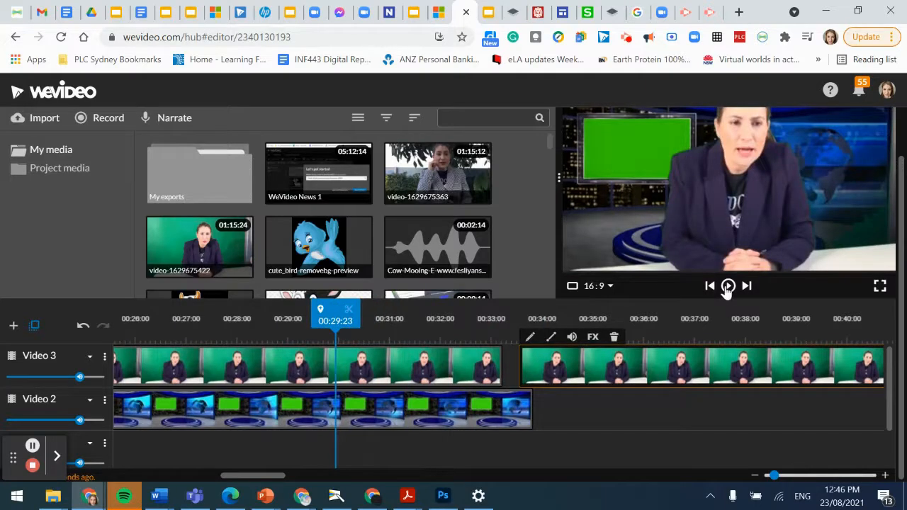
drag(234, 333, 320, 323)
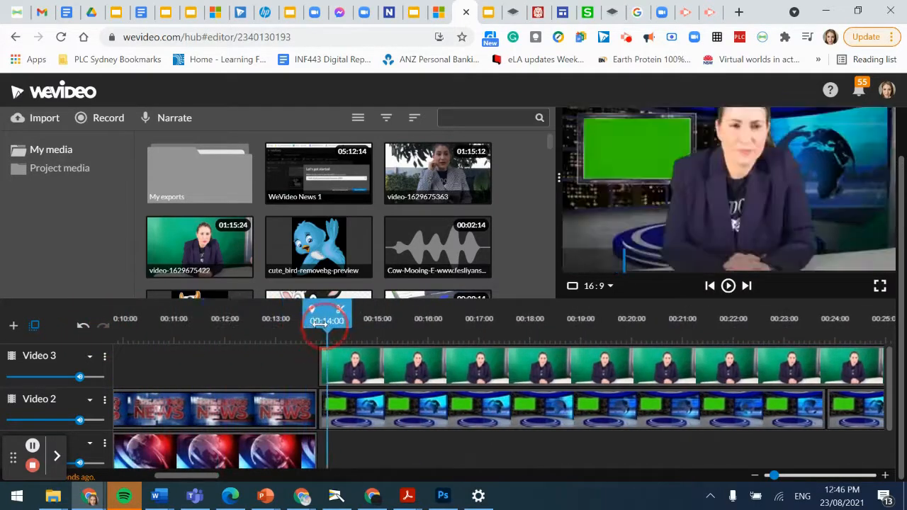
Step: Paste another studio clip copy where the studio clips end and close the gap
click(453, 416)
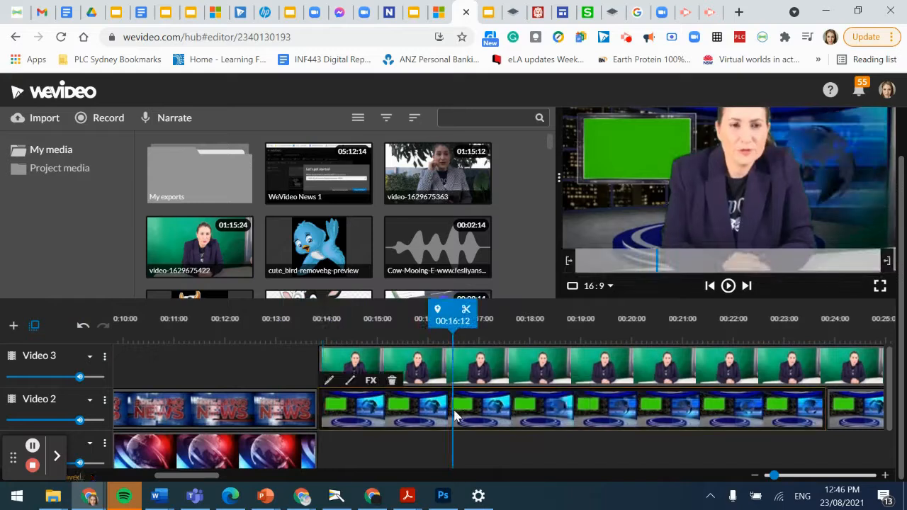
drag(201, 480, 297, 456)
click(216, 336)
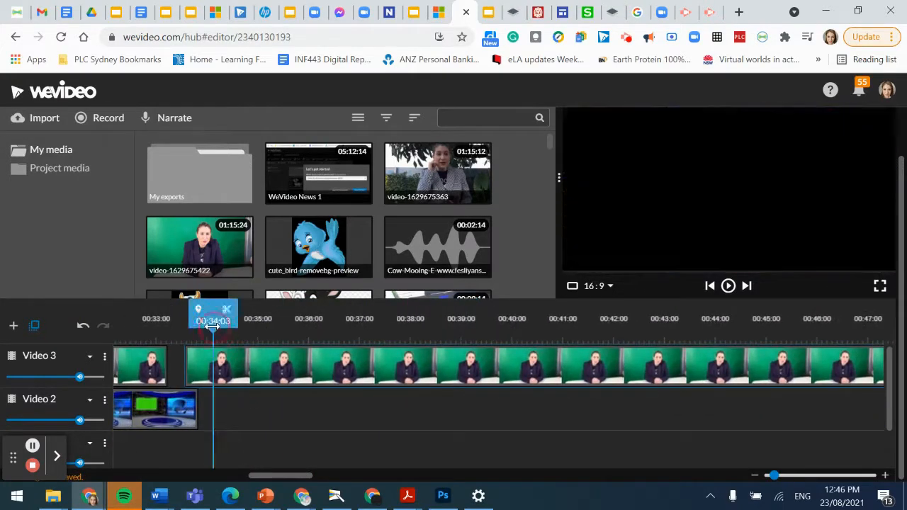
key(ctrl+v)
drag(302, 422, 288, 419)
click(542, 337)
click(719, 323)
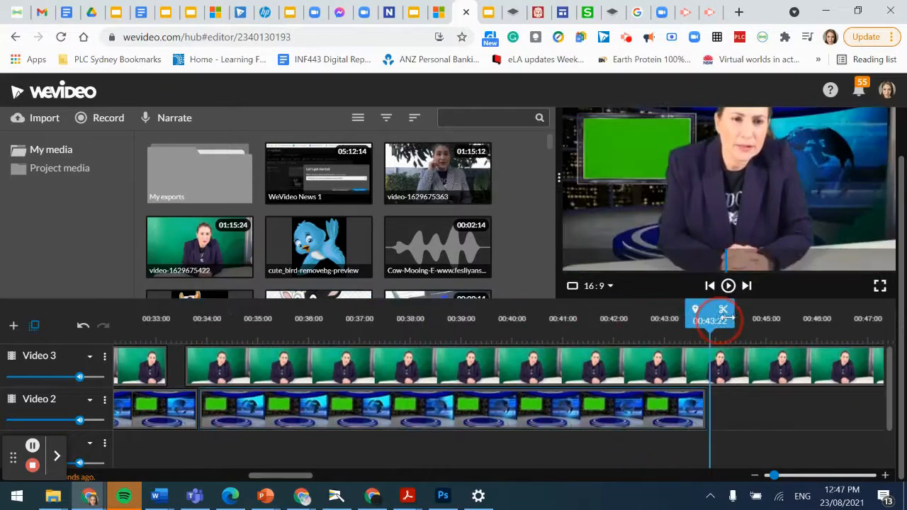
click(544, 478)
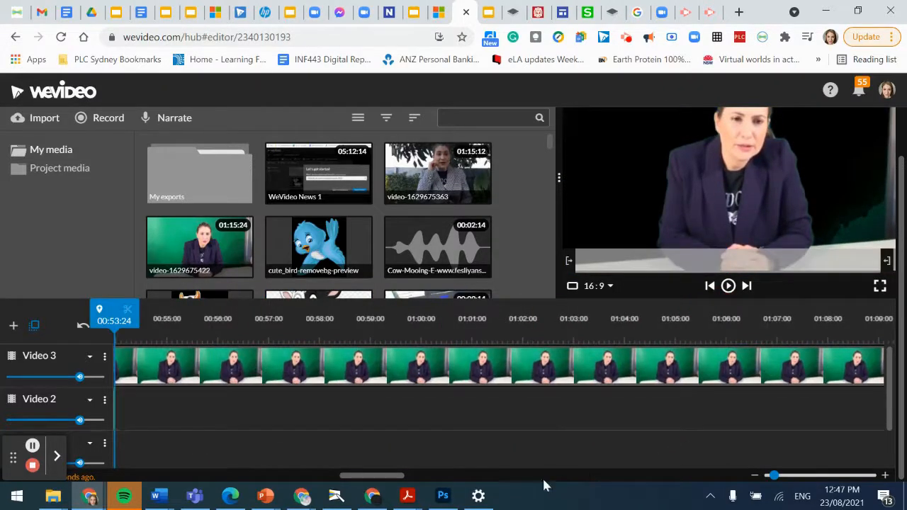
drag(372, 476, 324, 482)
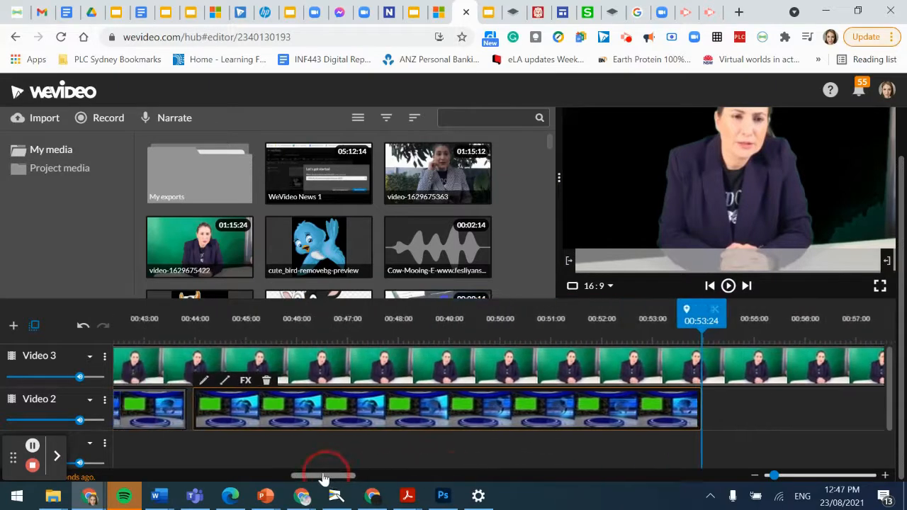
drag(330, 421, 237, 433)
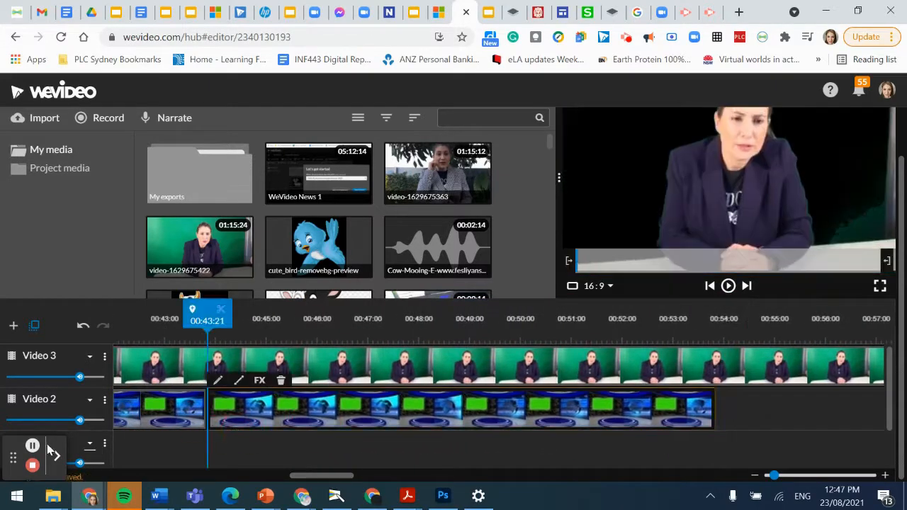
click(34, 446)
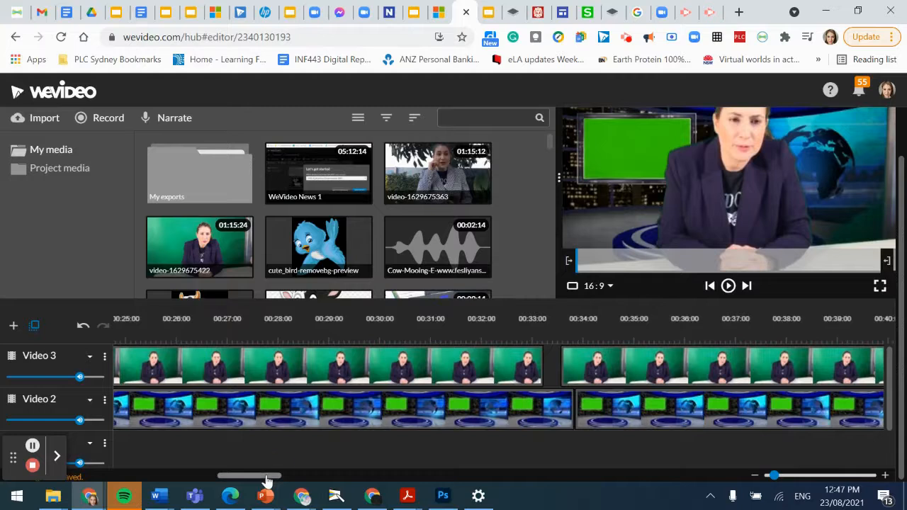
drag(266, 481, 228, 446)
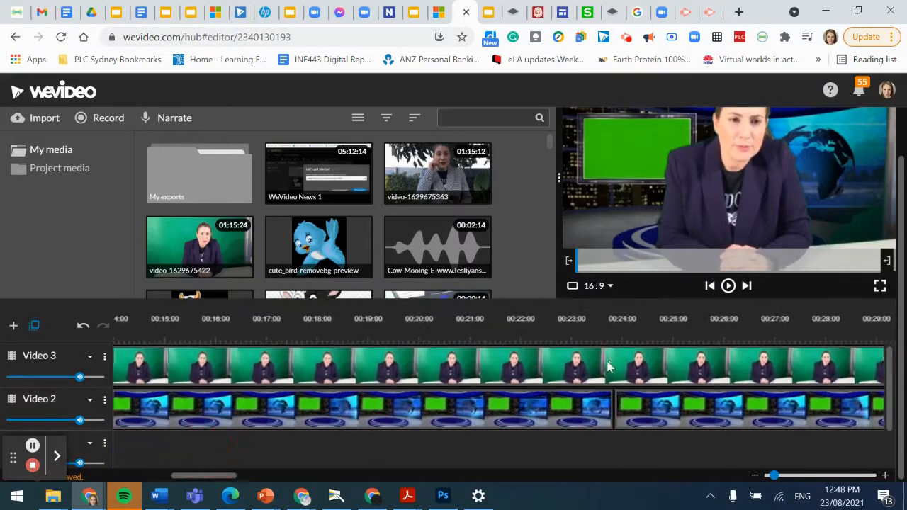
Step: Snap the second presenter piece against the first, then verify playback through 00:39:09
click(592, 332)
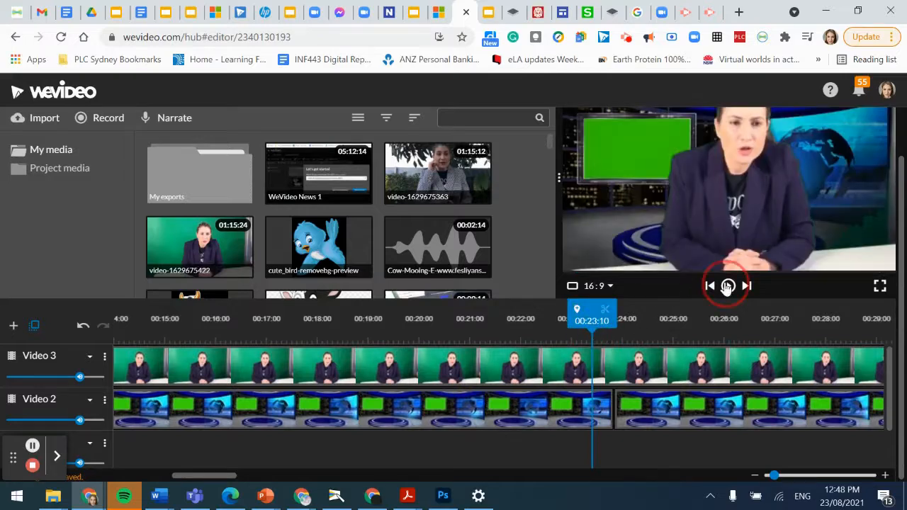
click(728, 285)
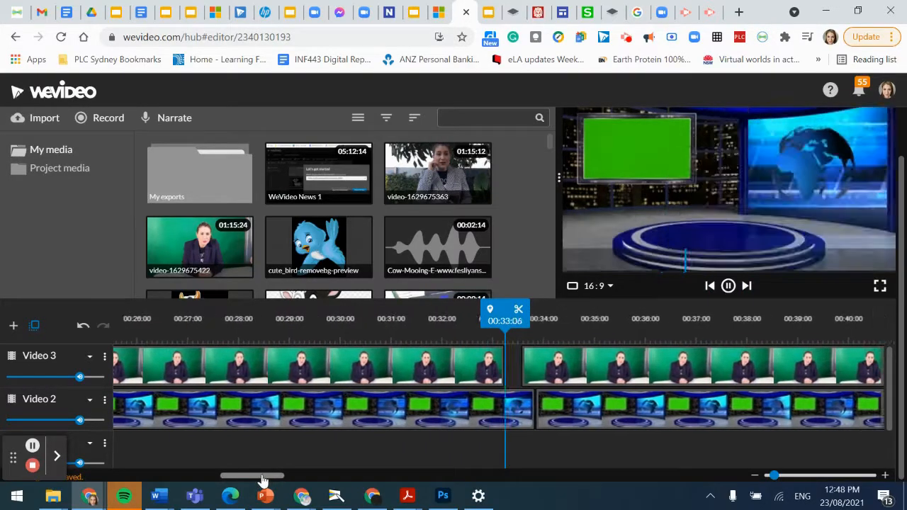
key(space)
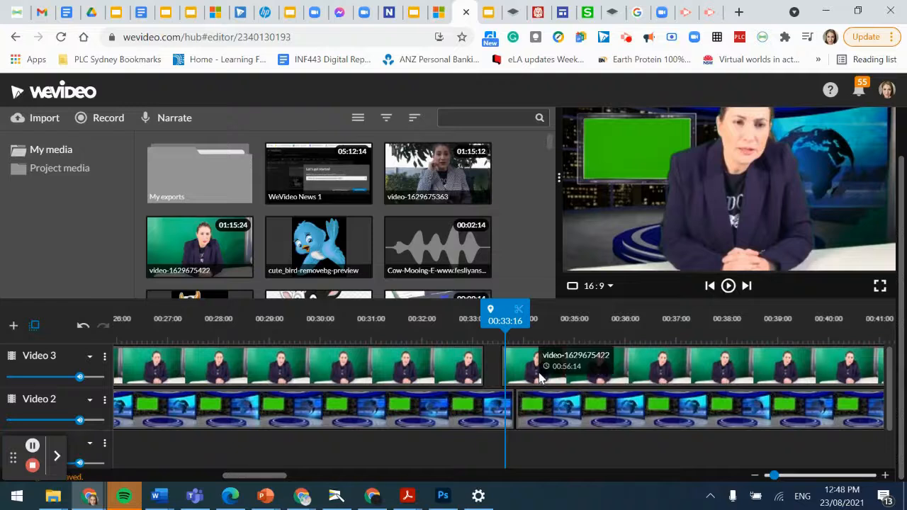
drag(532, 373, 513, 370)
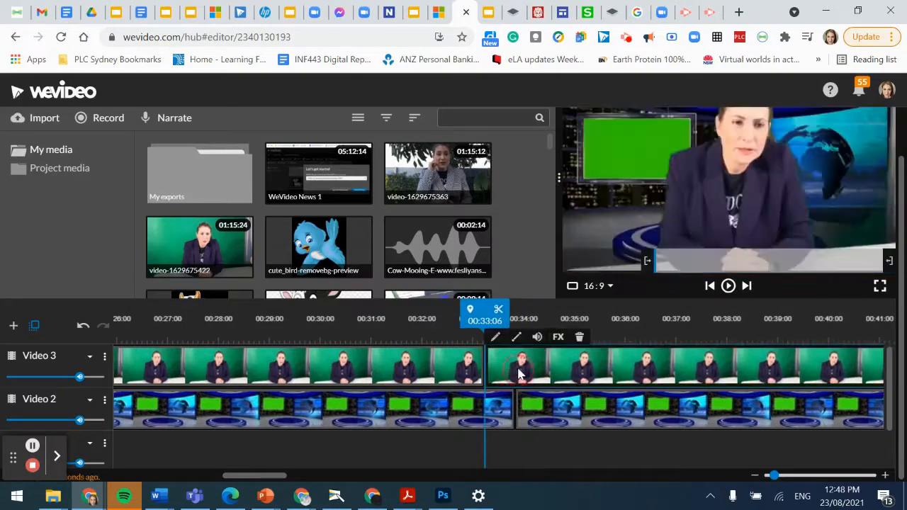
click(729, 286)
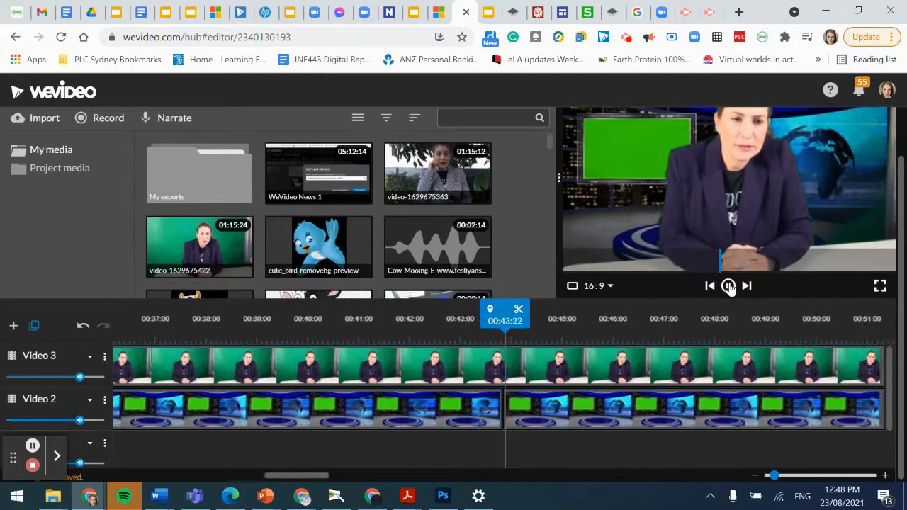
click(728, 286)
drag(318, 479, 281, 480)
click(579, 332)
click(728, 285)
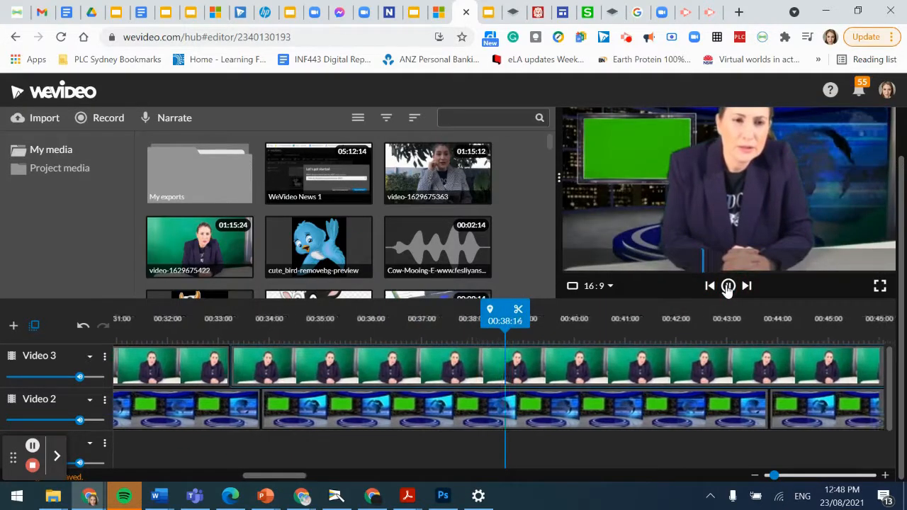
click(728, 285)
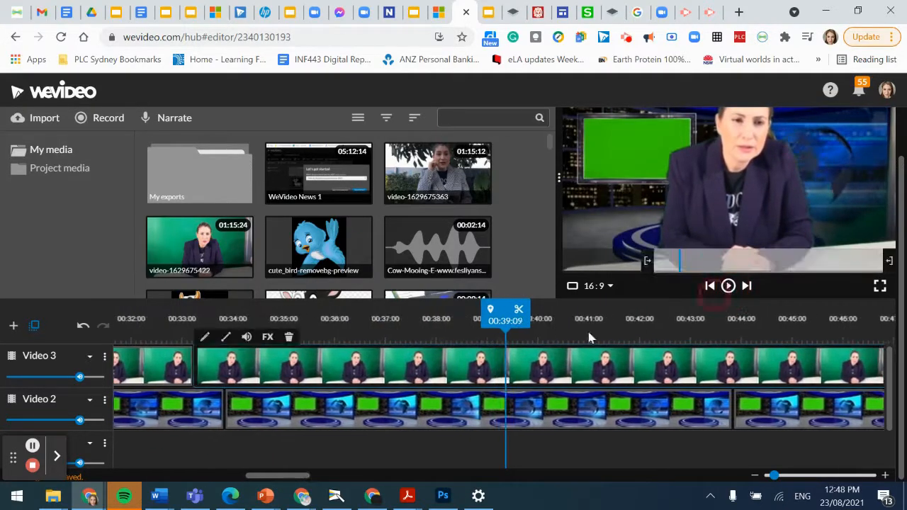
Step: Split the presenter clip at 00:39:09 and move the right piece to the far end
click(519, 312)
drag(602, 373, 737, 370)
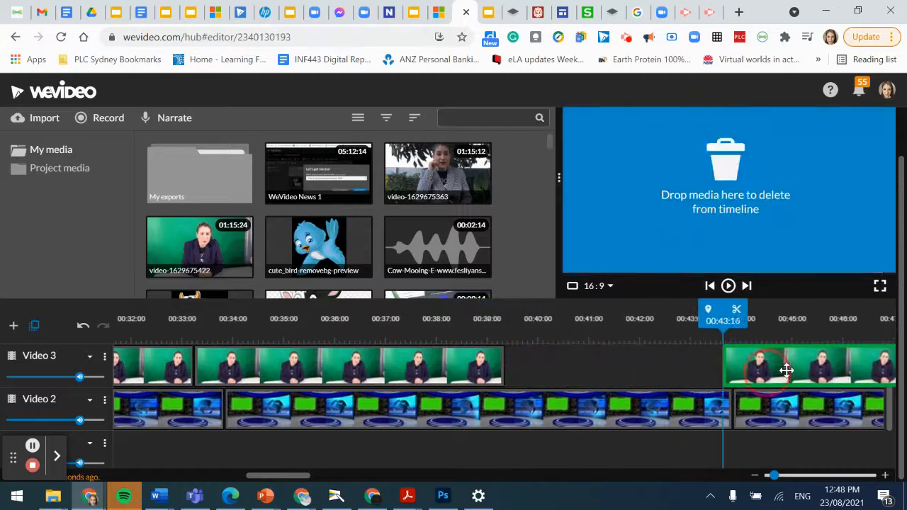
drag(807, 369, 807, 369)
click(395, 377)
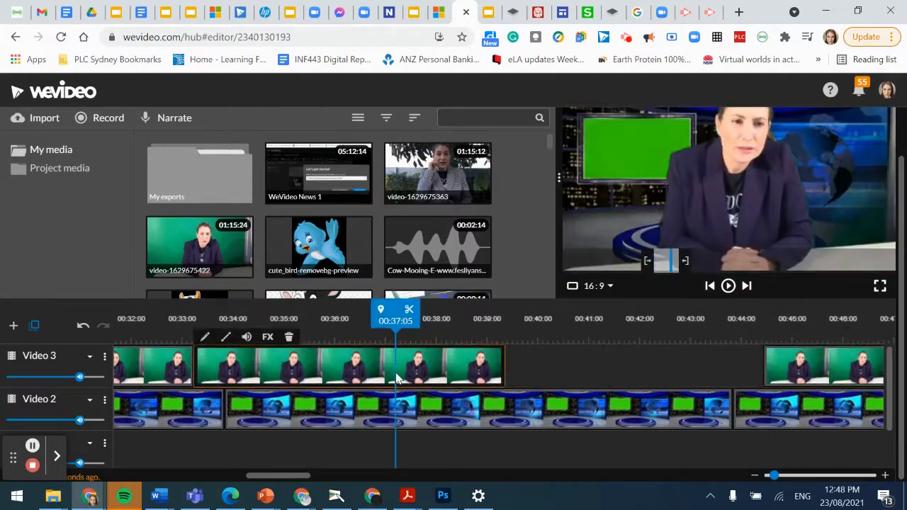
drag(410, 318, 520, 317)
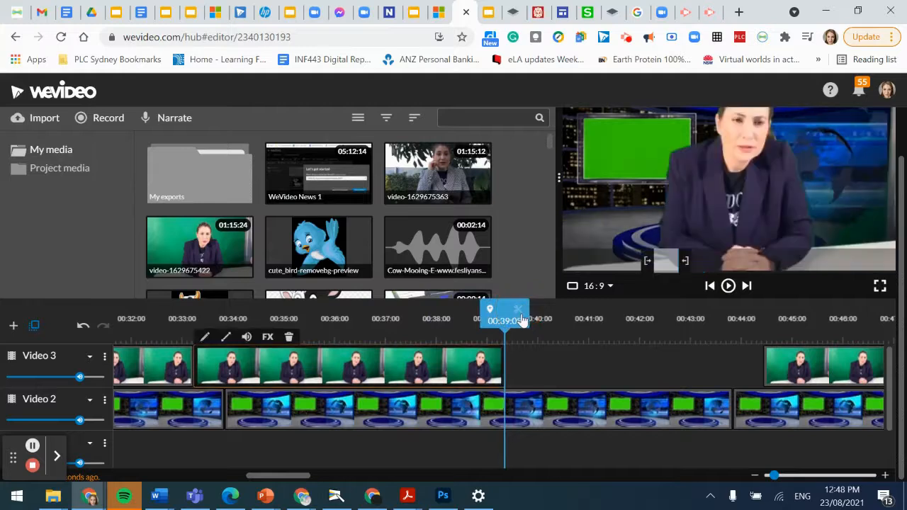
key(ctrl+v)
click(546, 318)
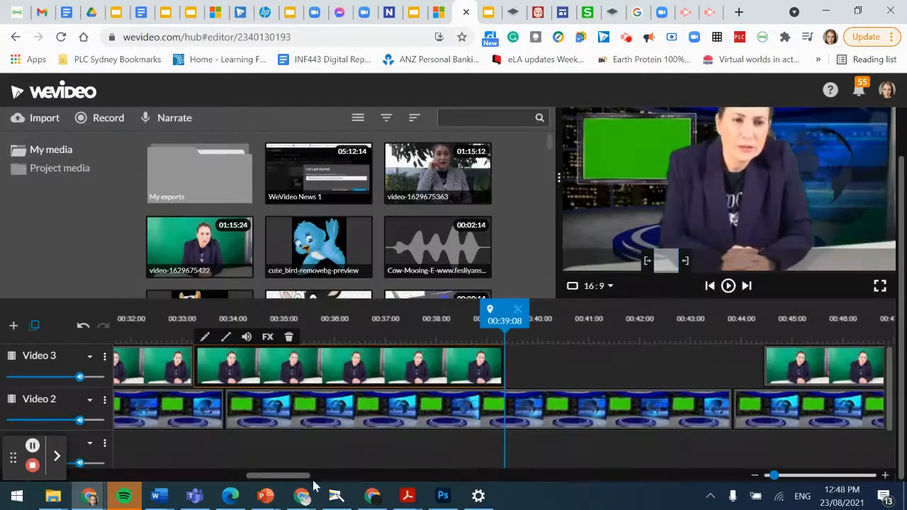
drag(304, 480, 362, 479)
drag(328, 373, 504, 442)
drag(356, 481, 301, 483)
drag(464, 333, 458, 357)
mouse_move(530, 374)
mouse_down()
mouse_move(519, 369)
mouse_move(530, 377)
mouse_up()
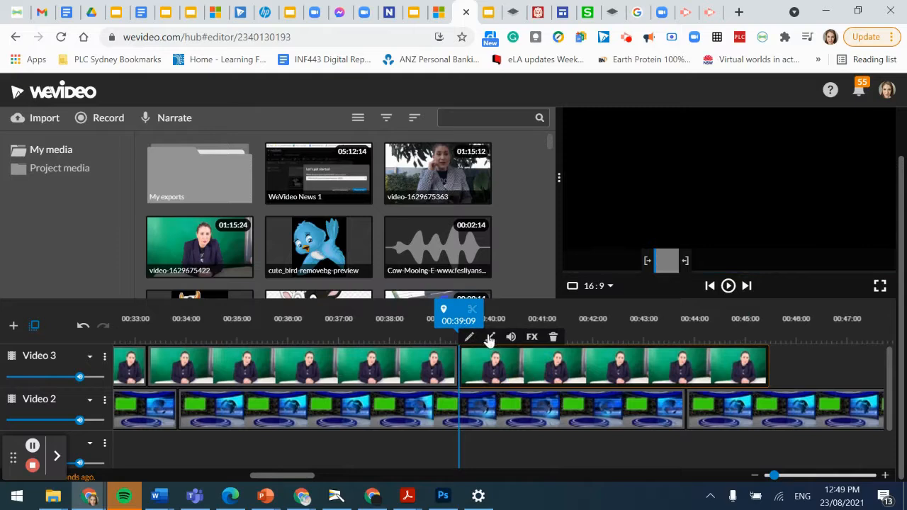
drag(452, 321, 152, 322)
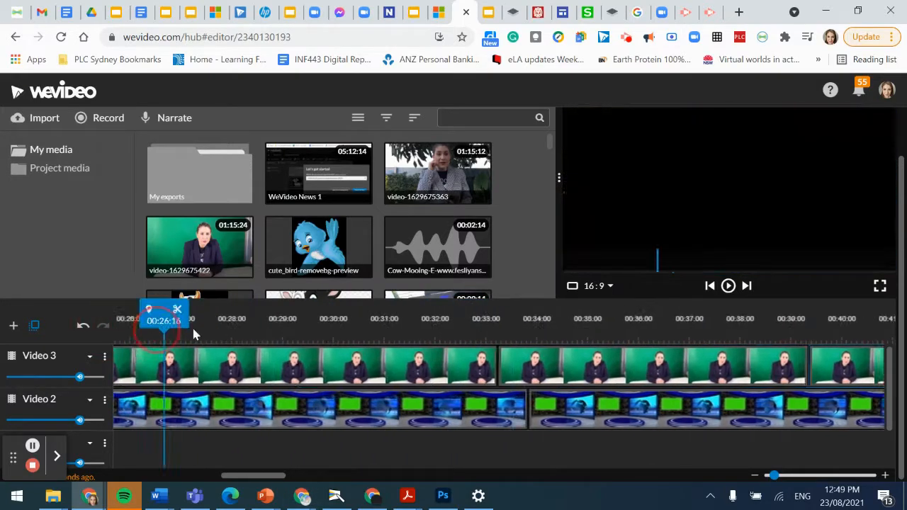
click(196, 333)
click(501, 359)
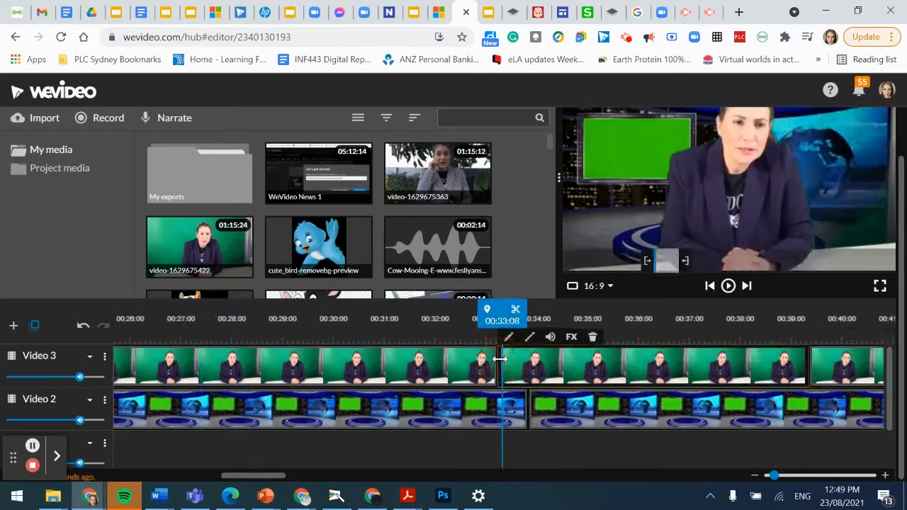
click(730, 288)
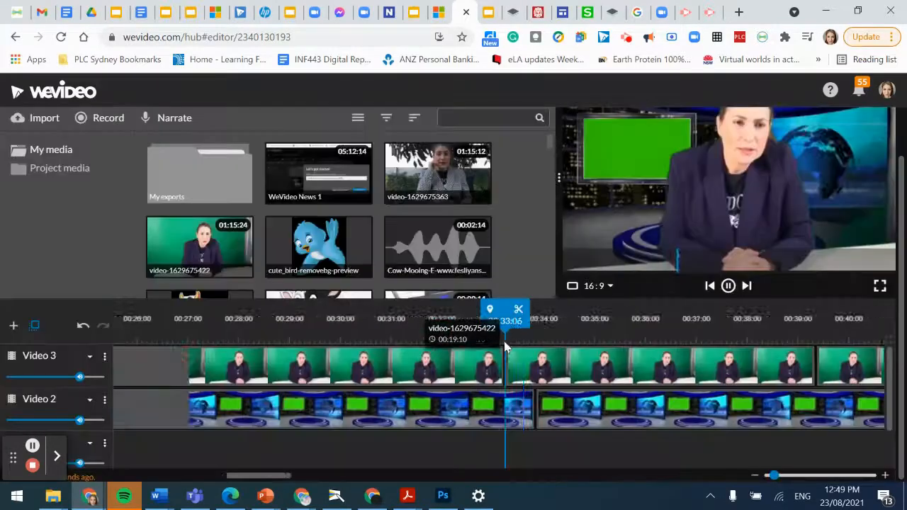
click(728, 285)
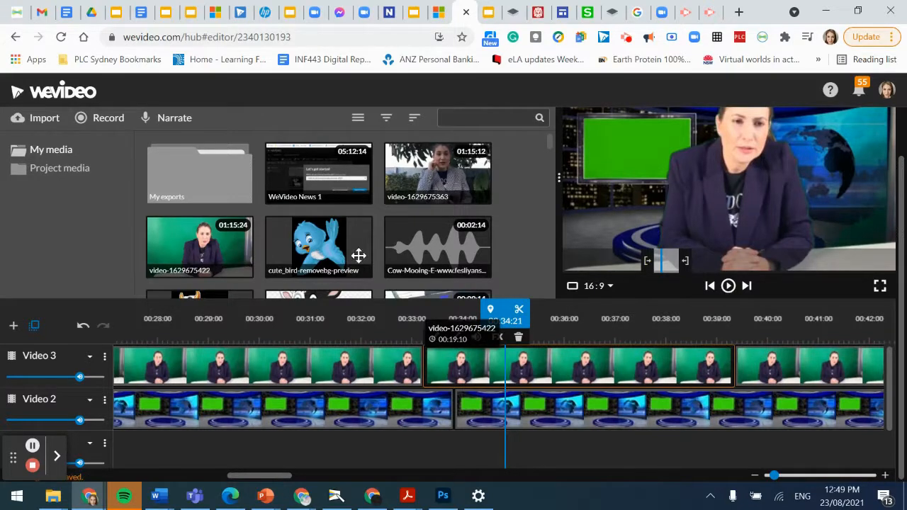
scroll(184, 414, down, 1)
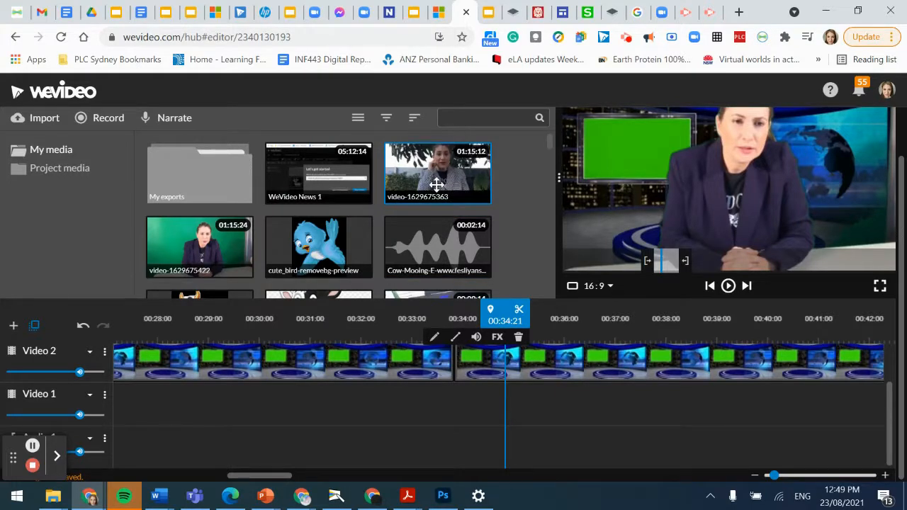
drag(424, 183, 160, 398)
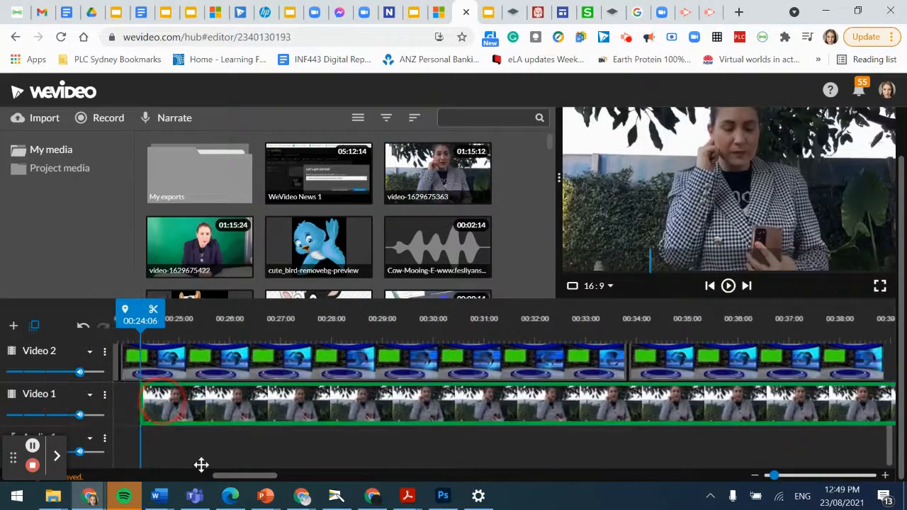
drag(238, 476, 211, 484)
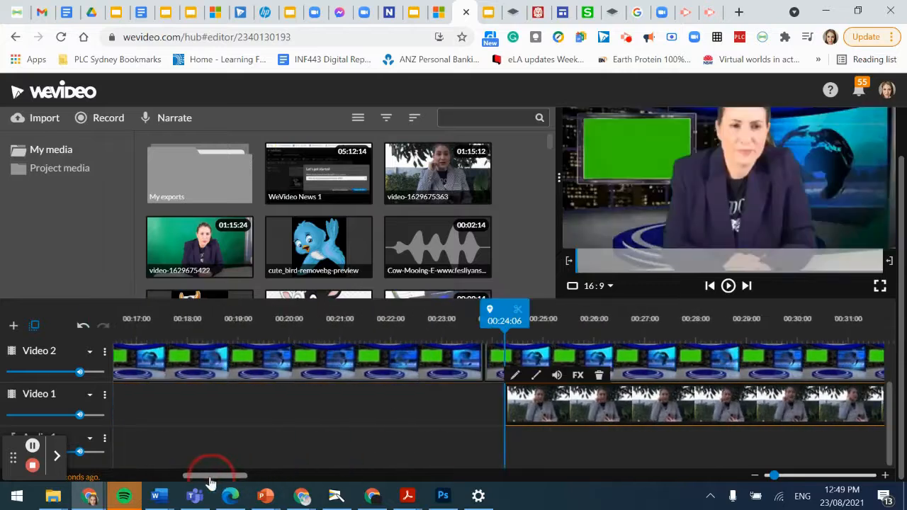
drag(398, 416, 142, 409)
drag(241, 478, 212, 473)
drag(514, 422, 410, 408)
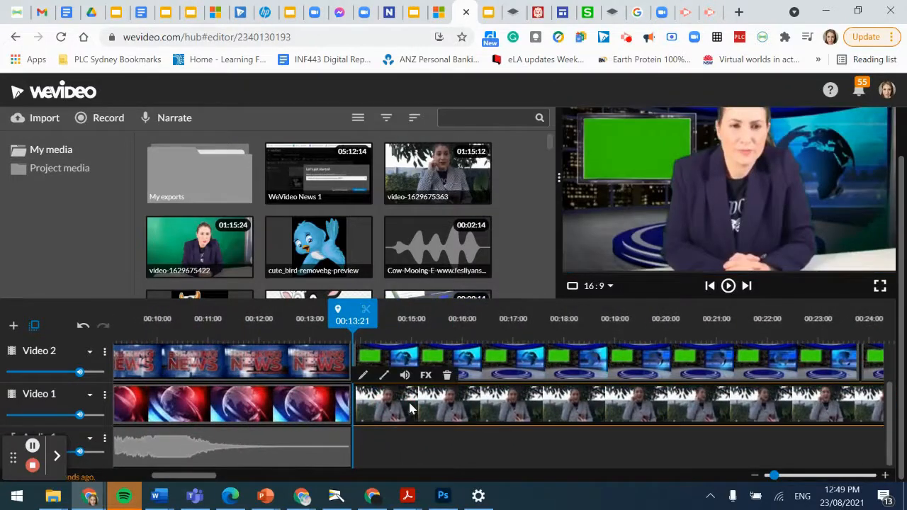
Step: Place the outdoor clip just after the intro graphic and play from the intro's end
drag(397, 416, 472, 417)
drag(424, 320, 352, 320)
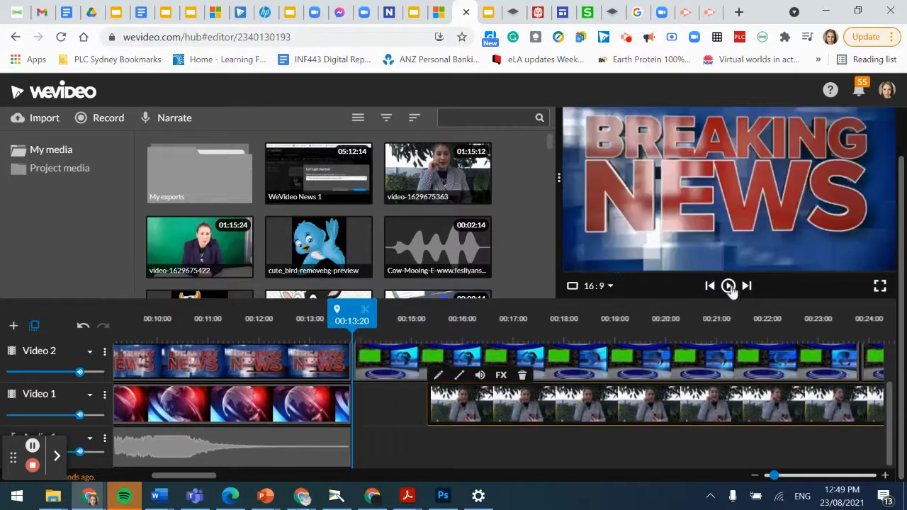
click(728, 286)
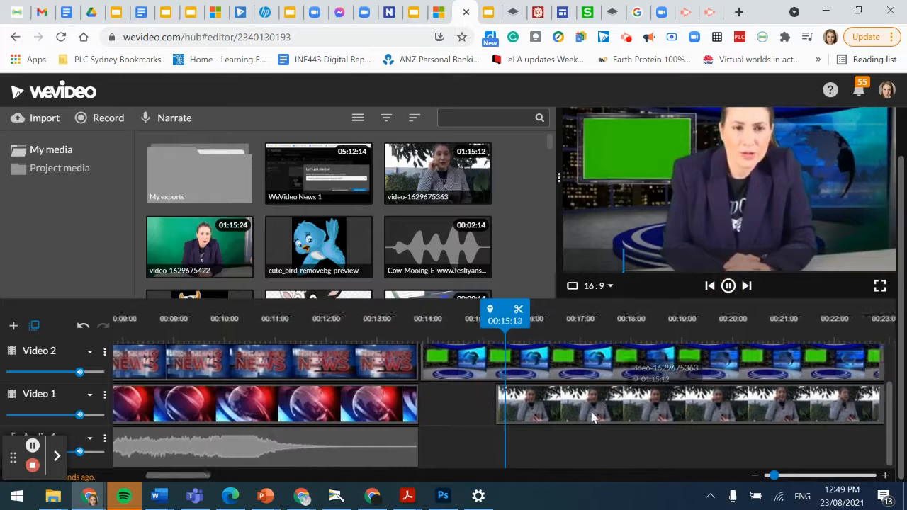
click(594, 416)
click(727, 289)
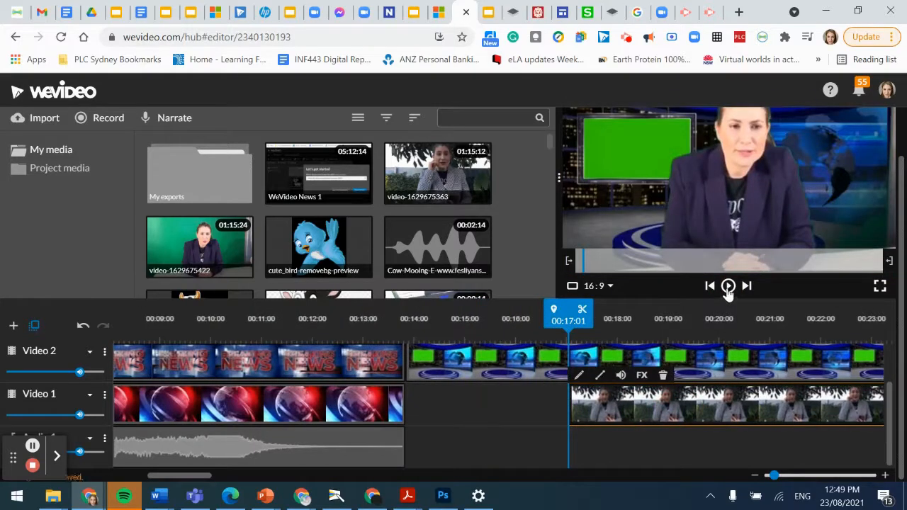
Step: Shift the outdoor clip later, past 00:22:22 to about 00:26, checking each move in playback
drag(679, 415, 811, 408)
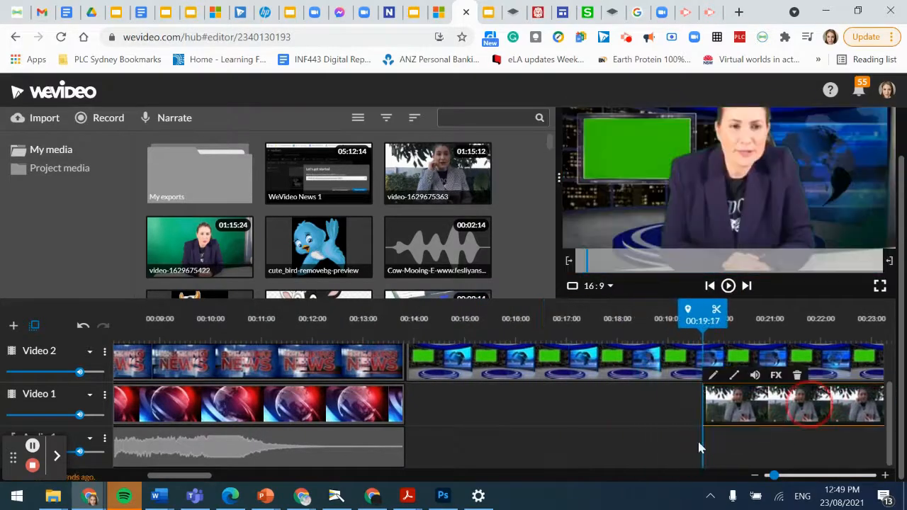
drag(171, 482, 209, 484)
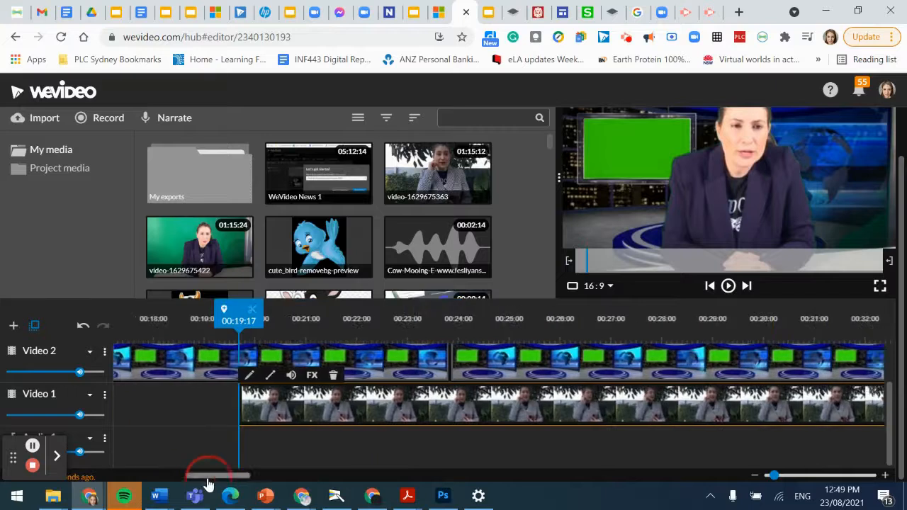
drag(381, 411, 543, 406)
drag(407, 319, 315, 319)
click(728, 286)
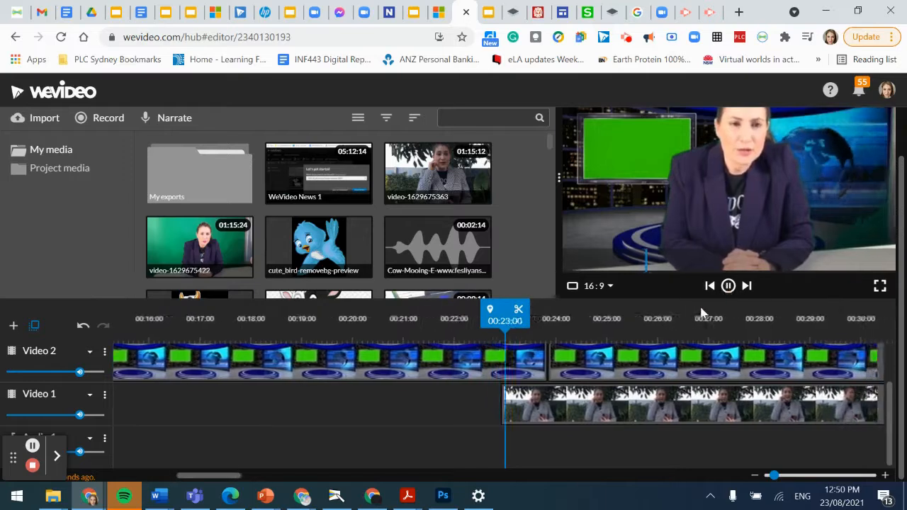
click(727, 285)
click(560, 409)
drag(585, 413, 734, 411)
click(531, 322)
click(471, 324)
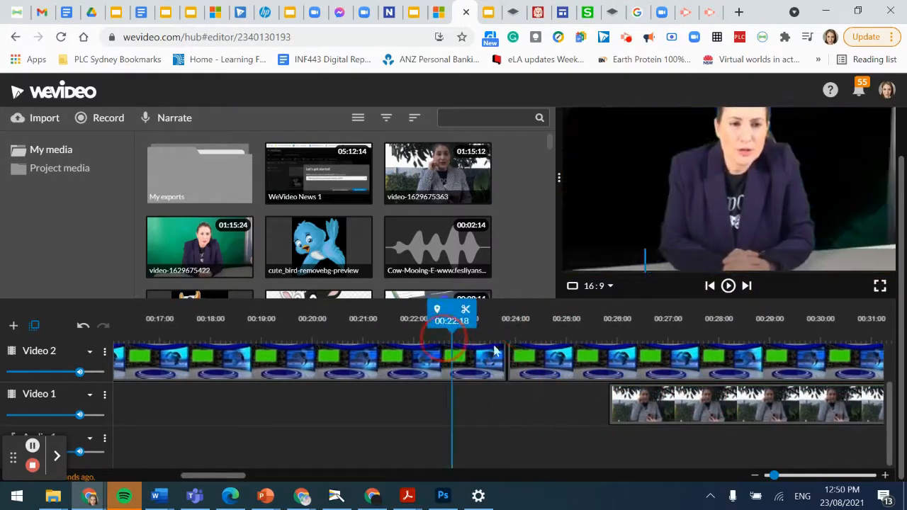
Step: Push the outdoor clip later to about 00:27:25 and beyond, reviewing playback up to 00:32:07
click(727, 286)
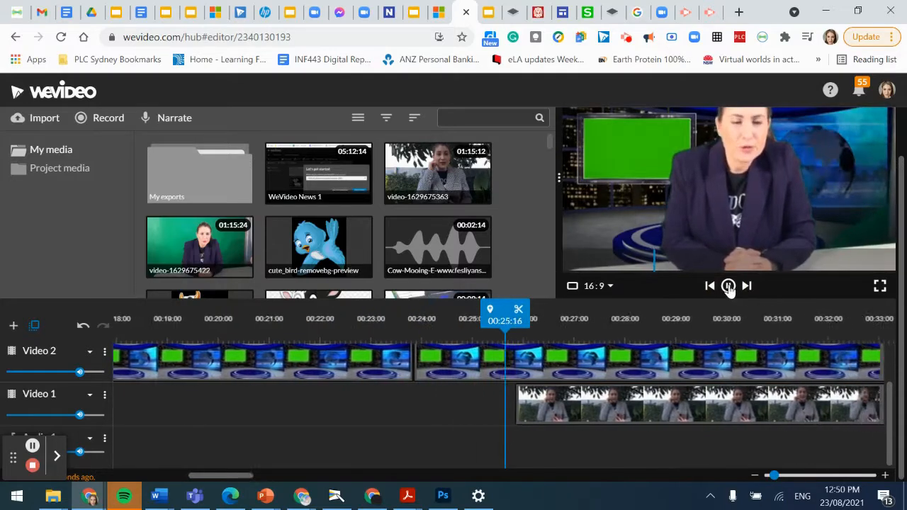
click(600, 420)
drag(668, 419, 765, 414)
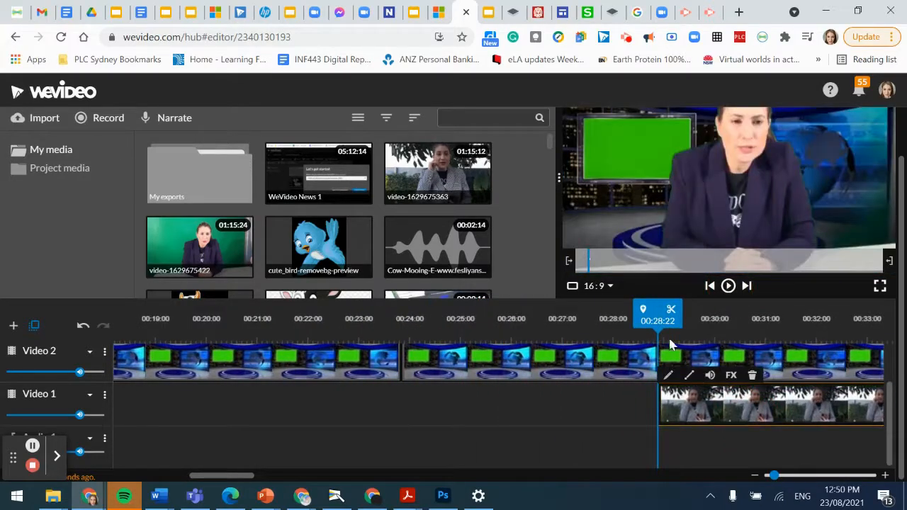
drag(658, 317, 480, 326)
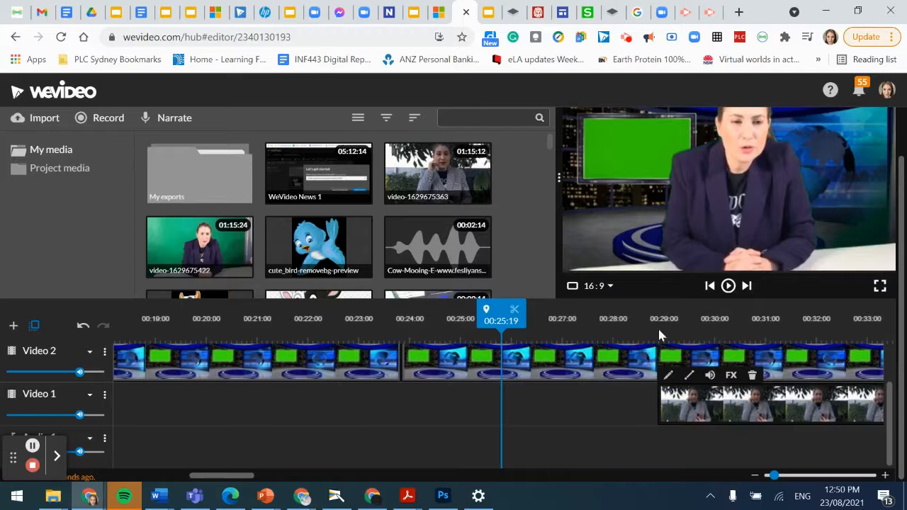
click(727, 286)
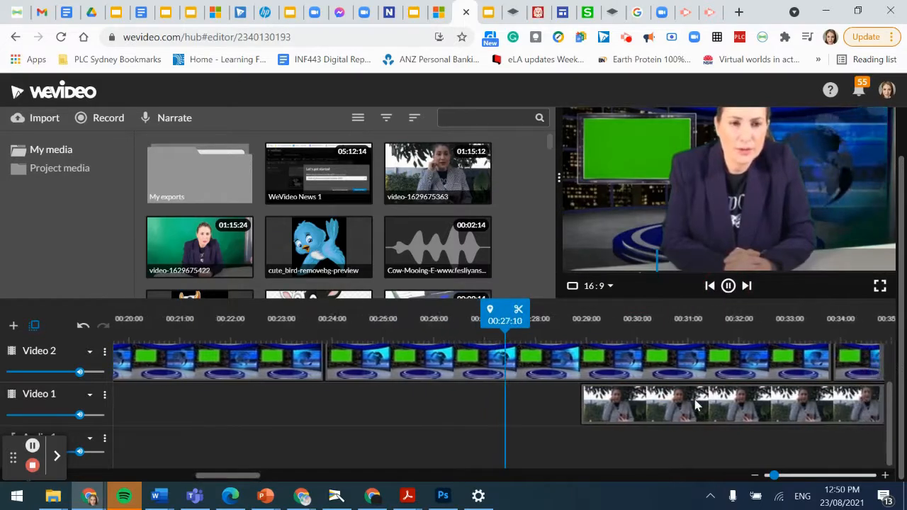
click(729, 286)
drag(630, 400, 807, 398)
click(711, 285)
click(727, 285)
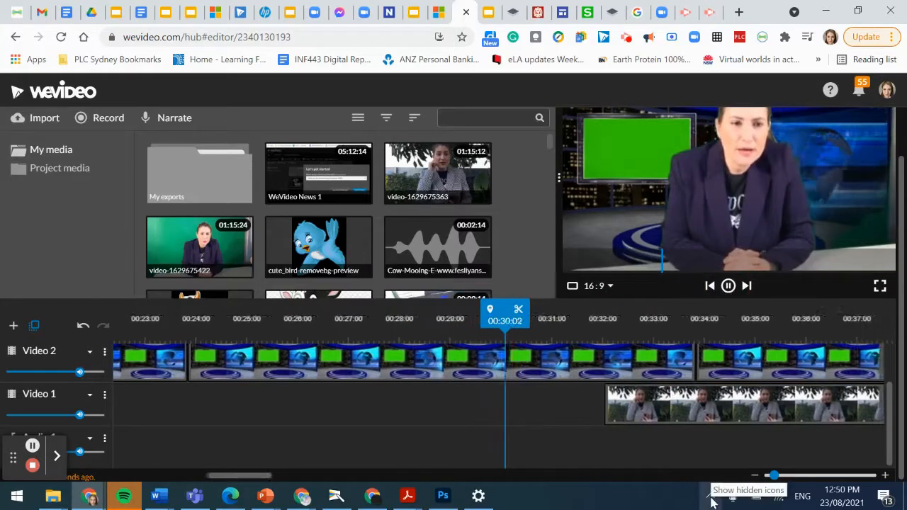
click(728, 285)
Step: Align the outdoor clip's start exactly with 00:33:06
drag(550, 416, 641, 416)
click(728, 286)
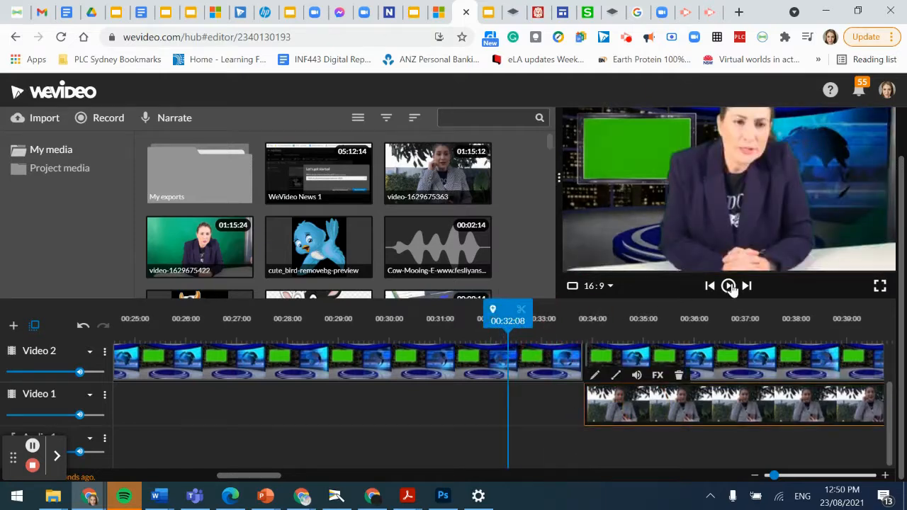
click(728, 285)
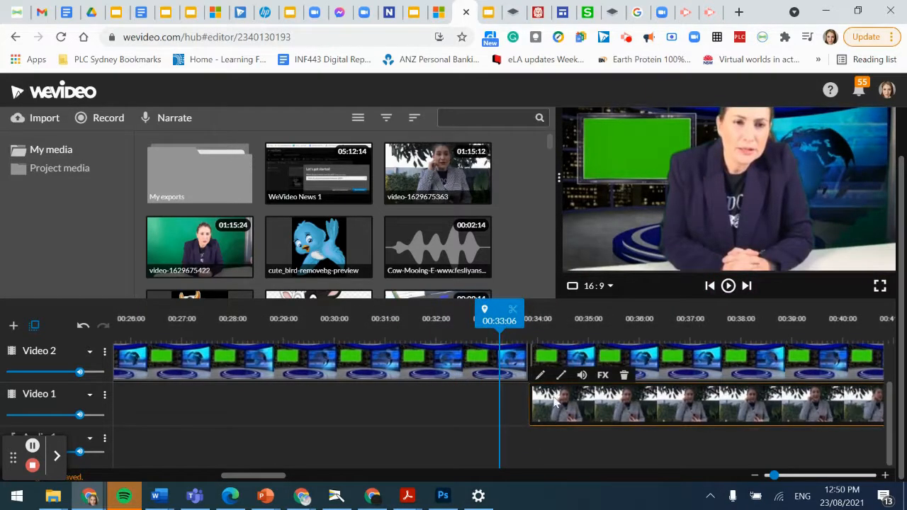
drag(554, 402, 522, 398)
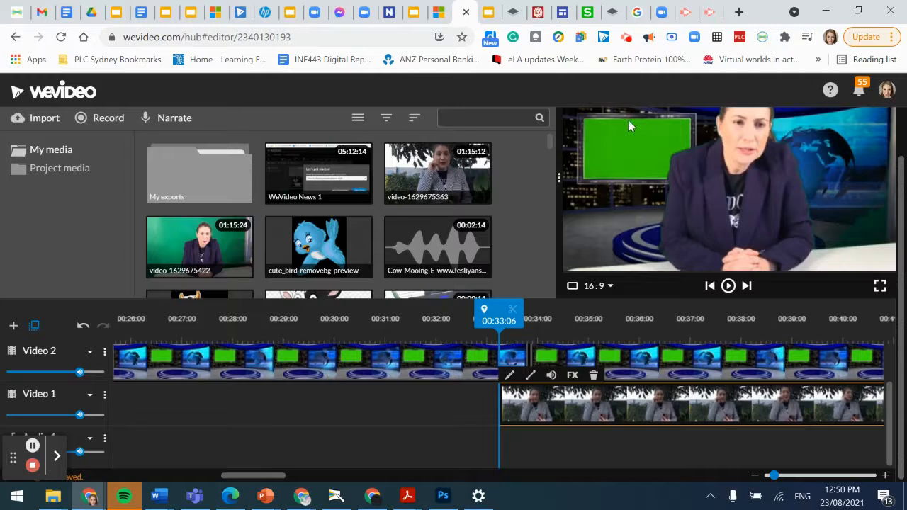
click(485, 368)
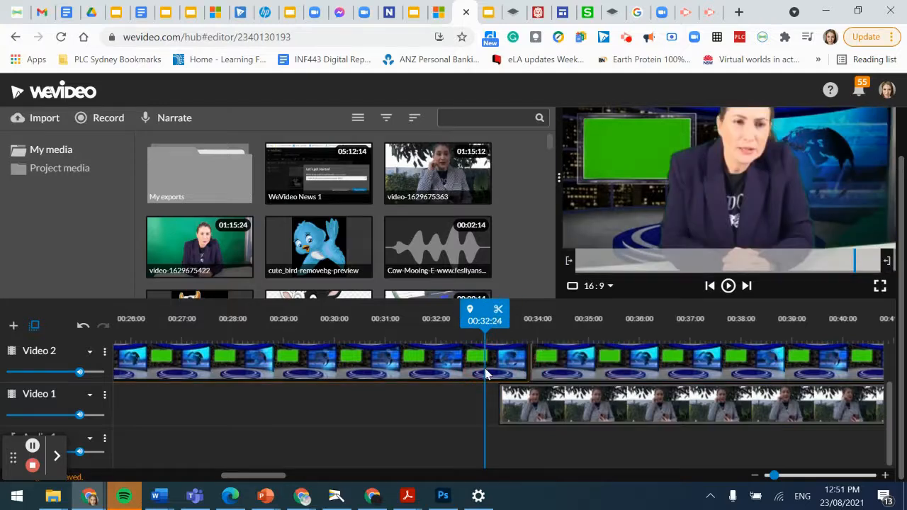
Step: Key out green 34c209 with the Color Keying eyedropper on both Video 2 studio clips, saving each
double_click(383, 371)
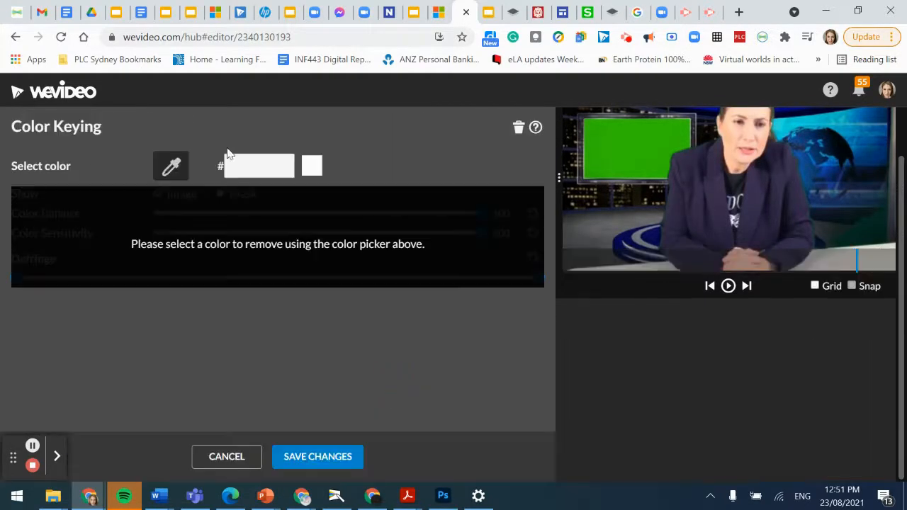
click(616, 130)
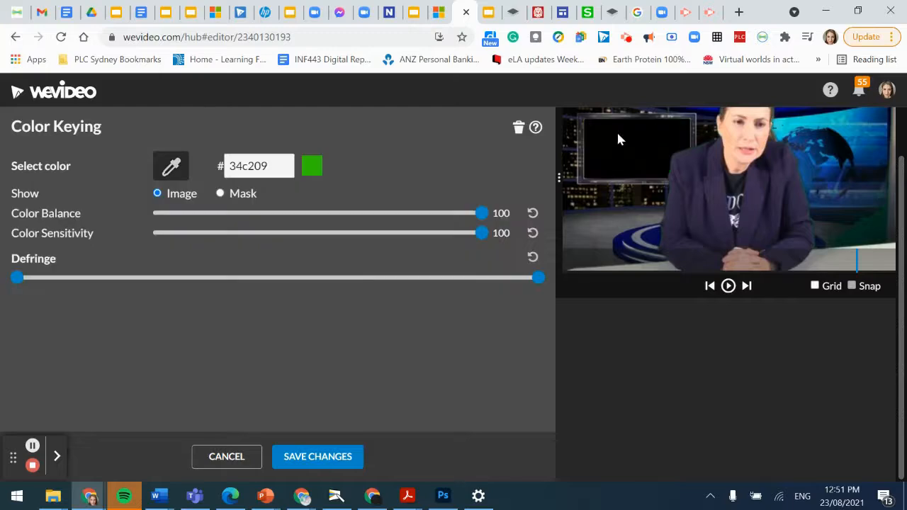
click(341, 457)
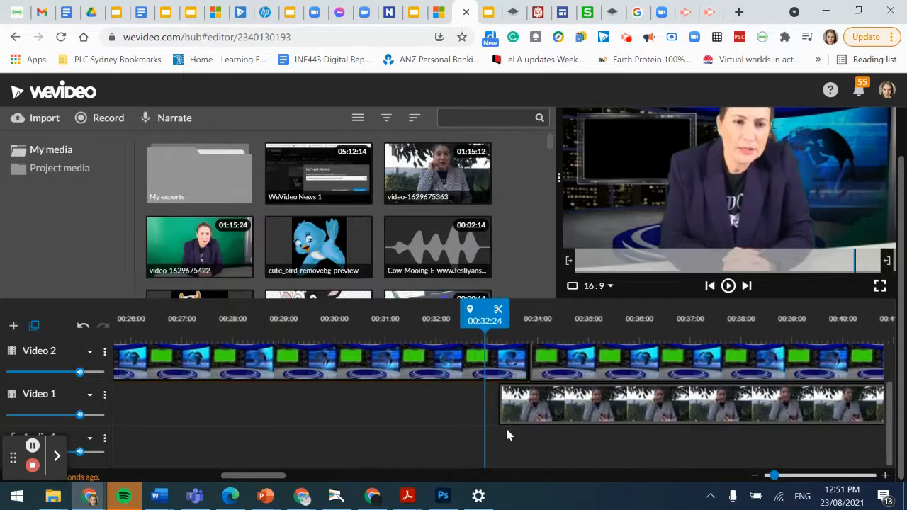
click(567, 361)
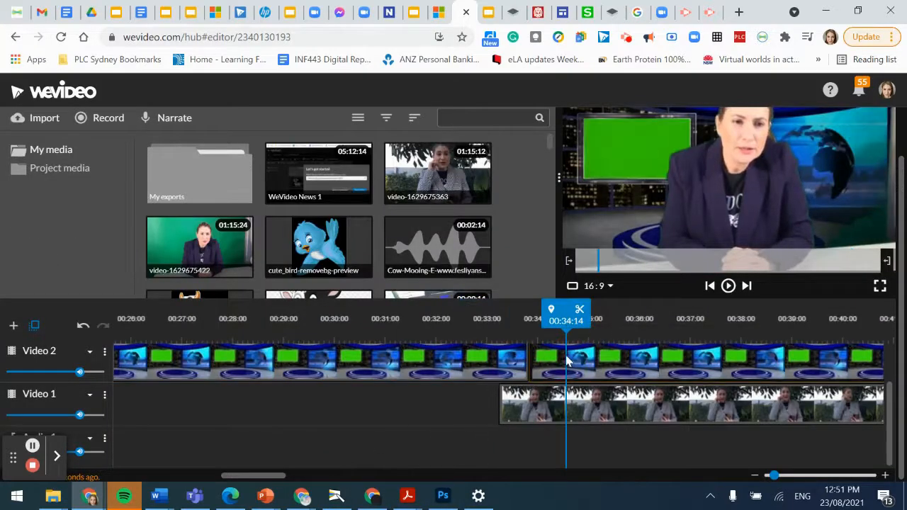
double_click(552, 362)
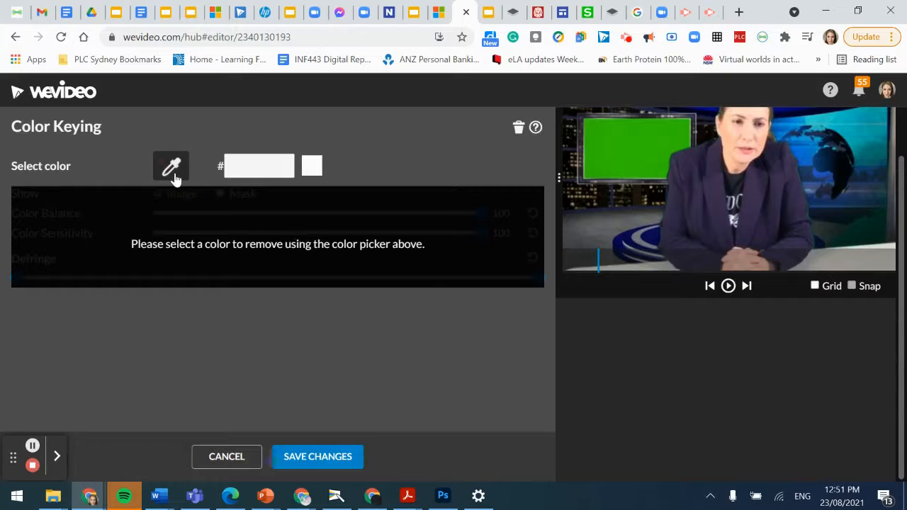
click(631, 153)
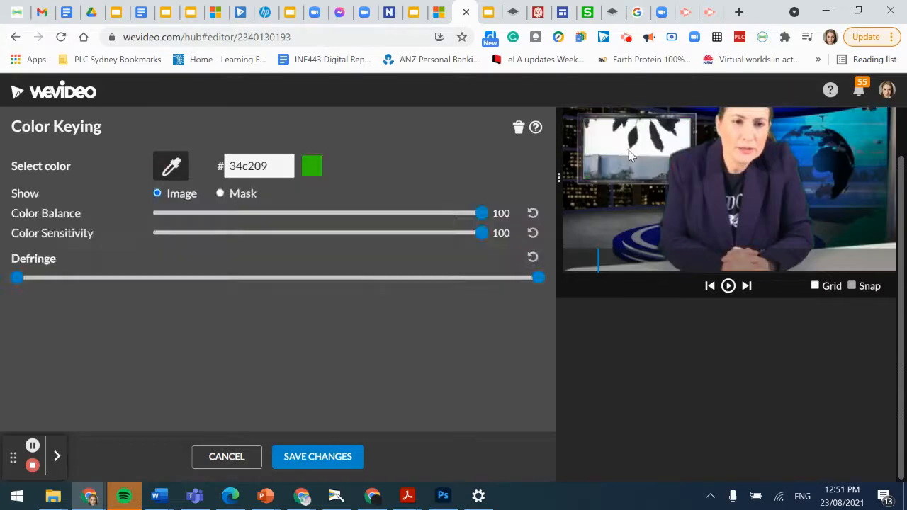
click(344, 462)
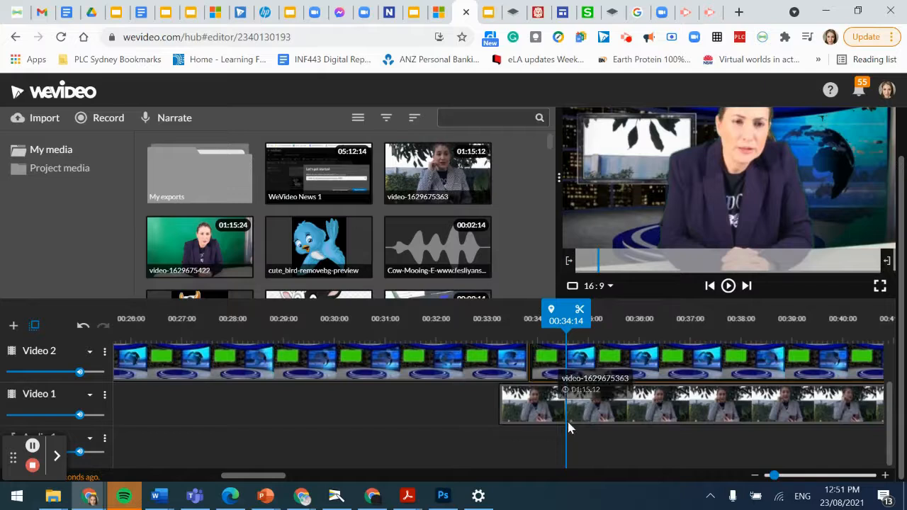
Step: Key the green screen out of the Video 2 studio clip at 00:44:02 and save
drag(257, 479, 323, 479)
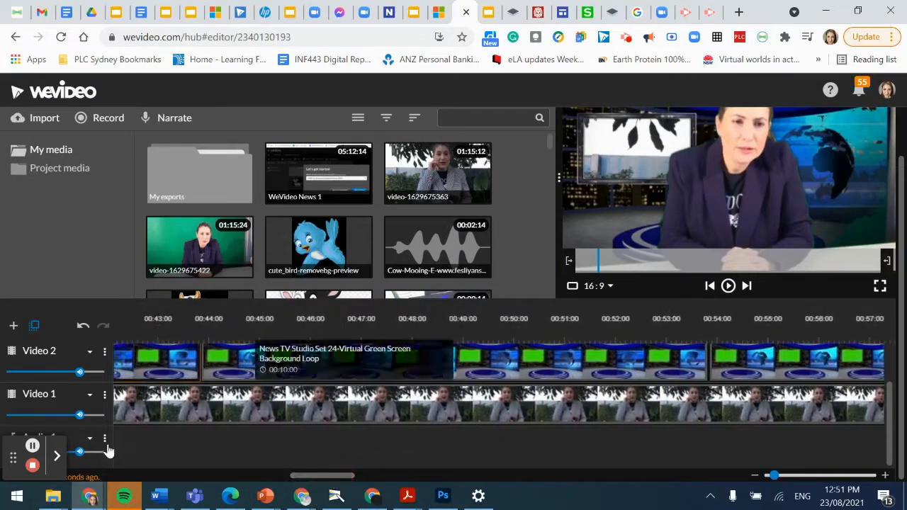
click(212, 367)
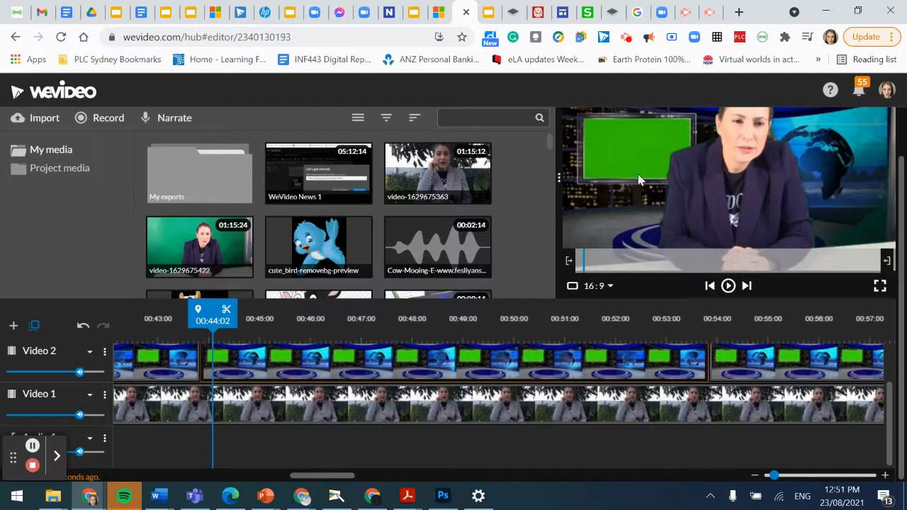
double_click(245, 369)
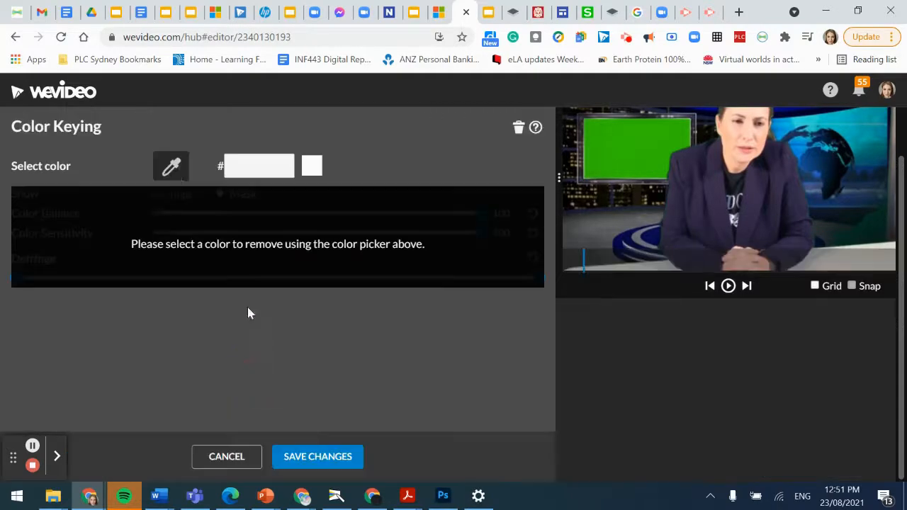
click(655, 141)
scroll(333, 151, up, 1)
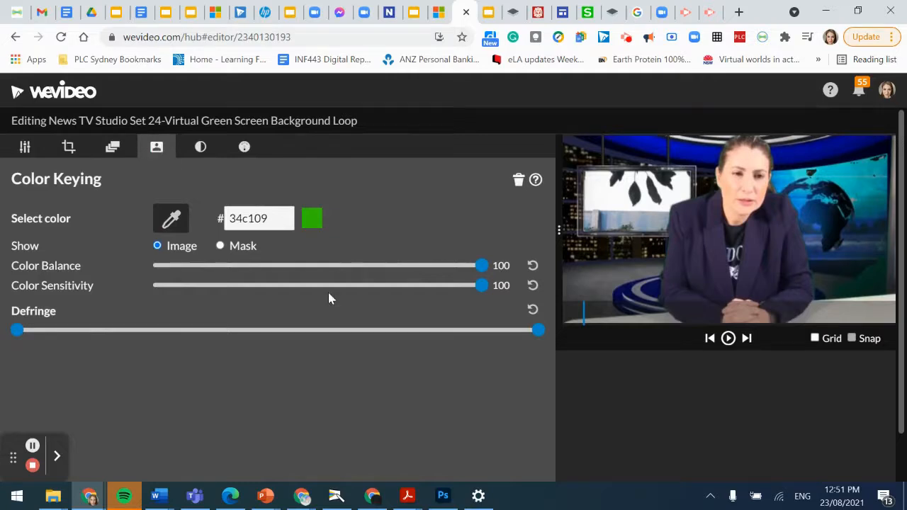
scroll(327, 298, down, 1)
click(315, 457)
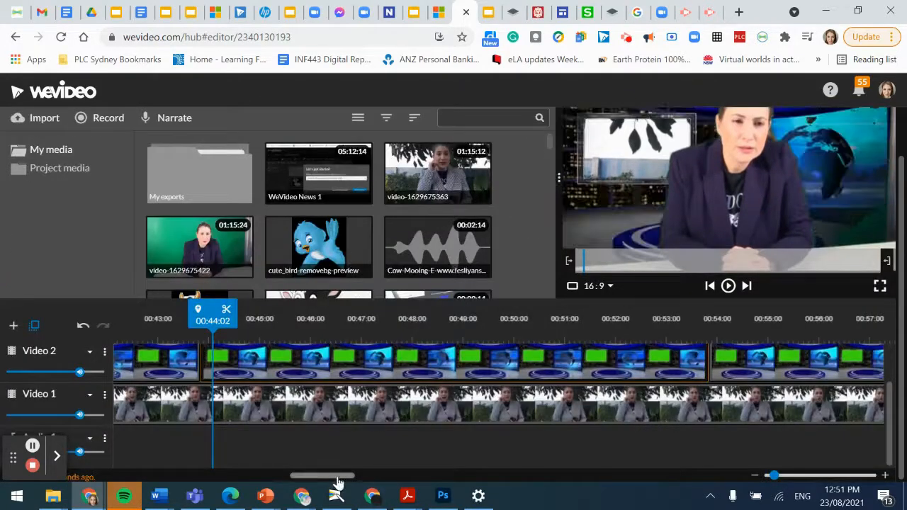
Step: Play the preview to check the outdoor footage inside the studio monitor
click(31, 446)
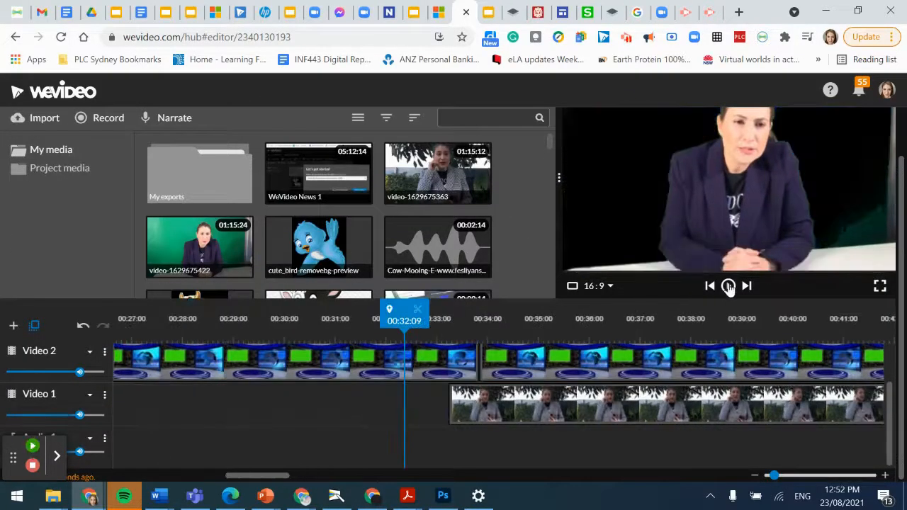
click(31, 446)
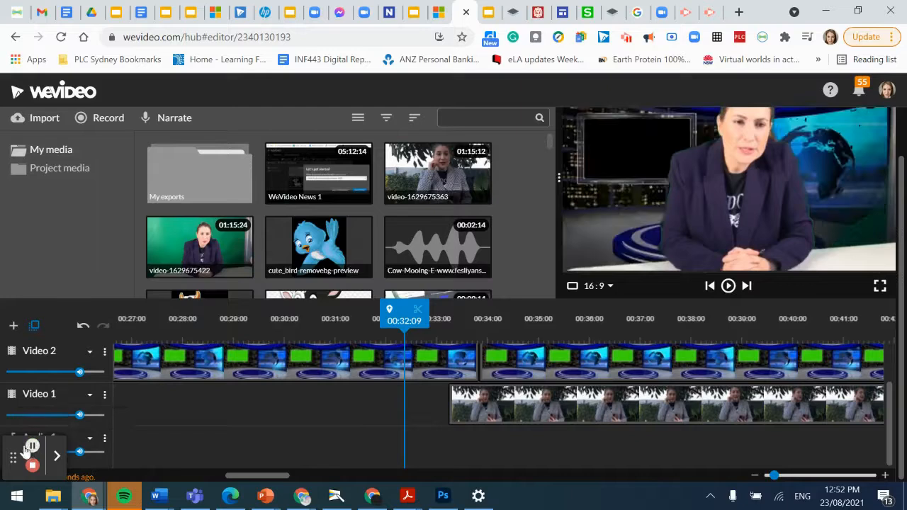
click(729, 291)
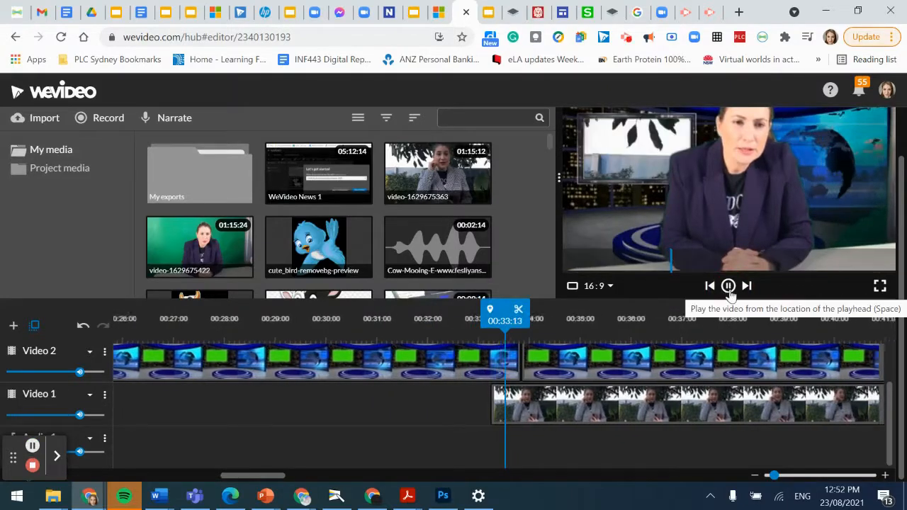
click(728, 290)
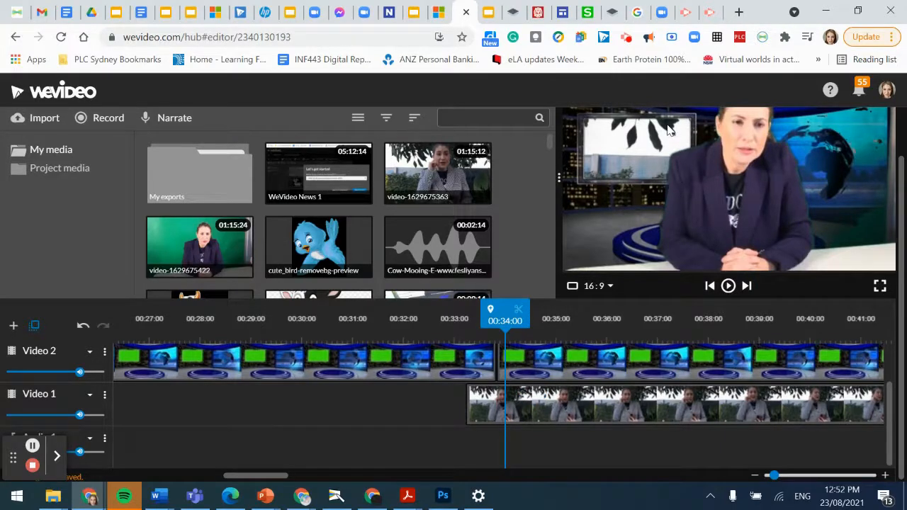
Step: Scale the outdoor clip to 0.37 and position it at 69, 189 over the studio's top-left screen
double_click(515, 411)
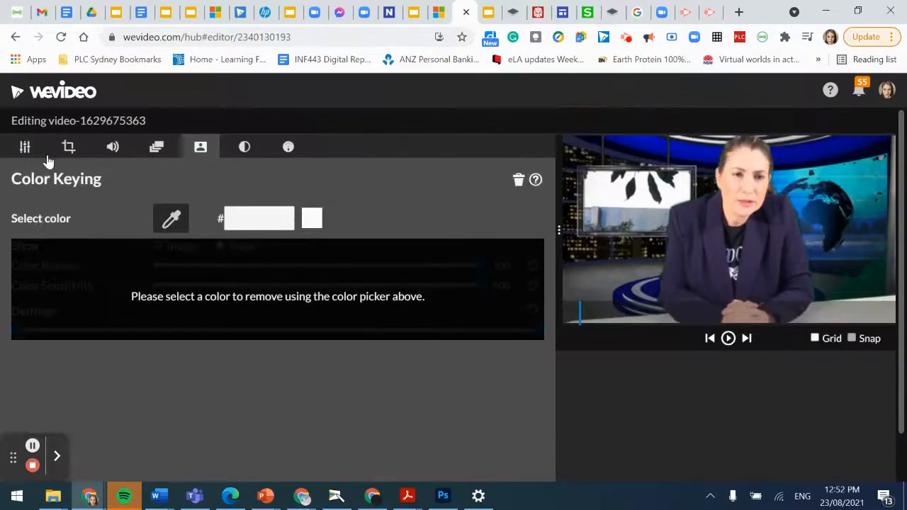
click(26, 150)
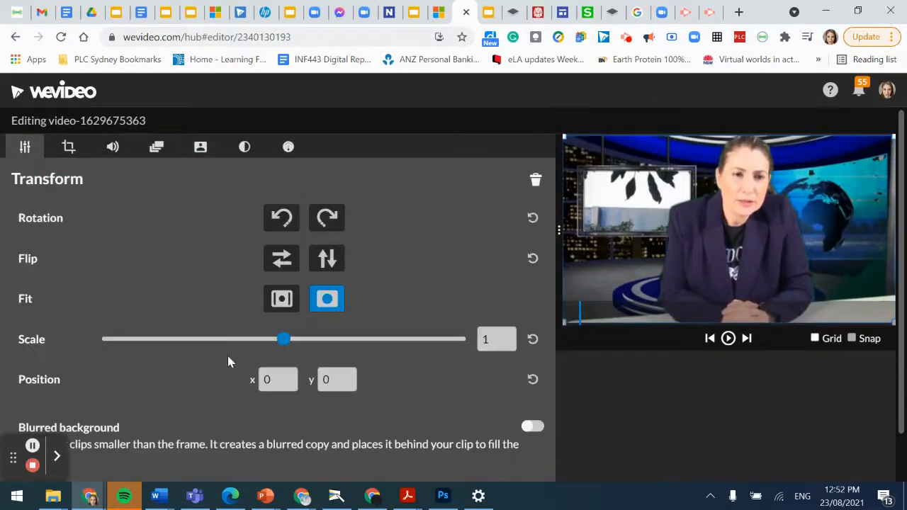
drag(280, 343, 183, 343)
drag(655, 213, 576, 187)
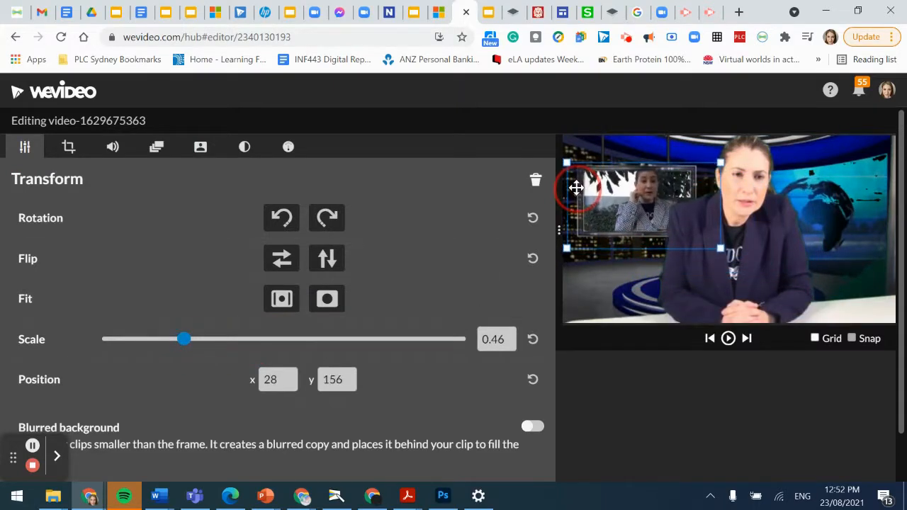
drag(183, 340, 168, 341)
mouse_move(610, 218)
mouse_down()
mouse_move(599, 212)
mouse_move(607, 211)
mouse_up()
scroll(356, 447, down, 2)
Step: Save the small inset clip's new size and position
click(334, 457)
scroll(425, 396, up, 1)
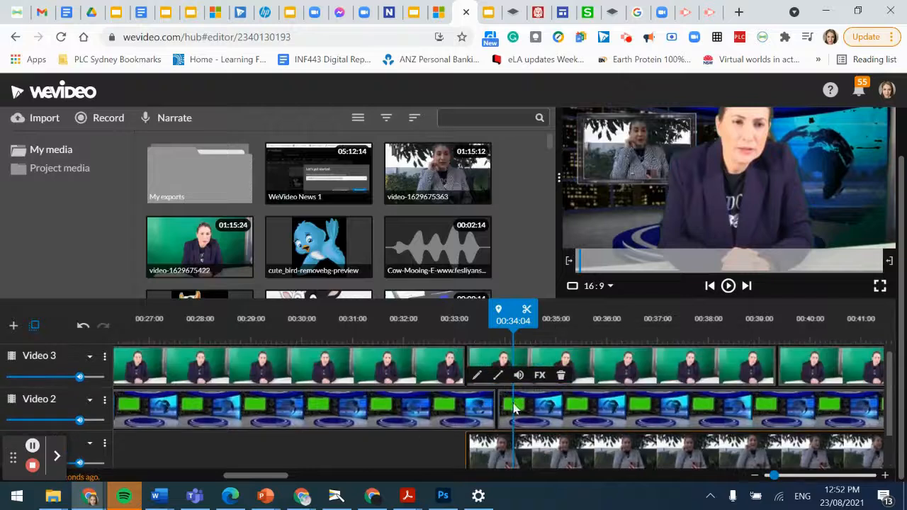
click(502, 362)
double_click(502, 361)
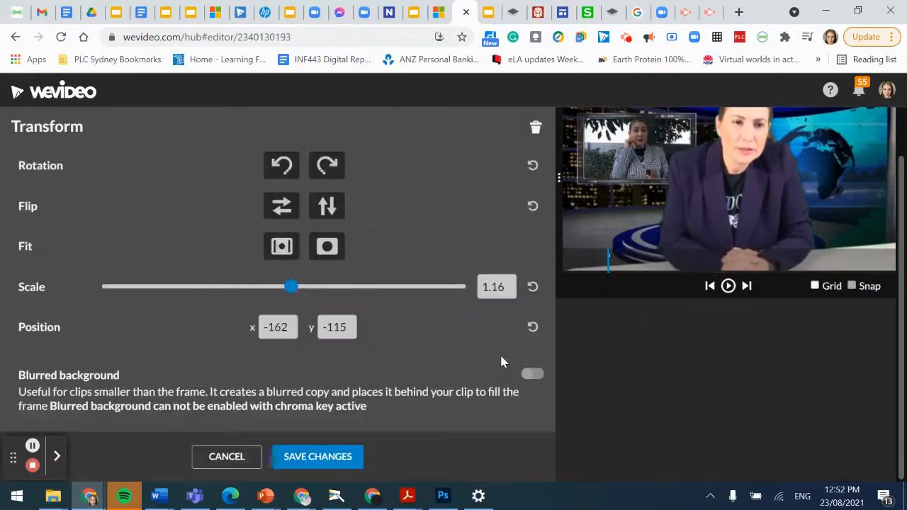
click(225, 456)
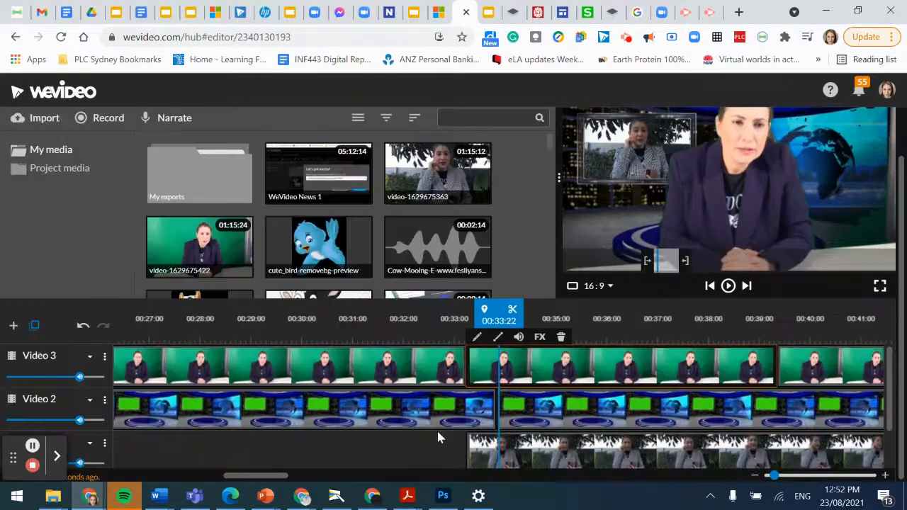
Step: Move both Video 3 presenter clips further right in the frame, saving each one
drag(267, 482, 306, 468)
double_click(345, 367)
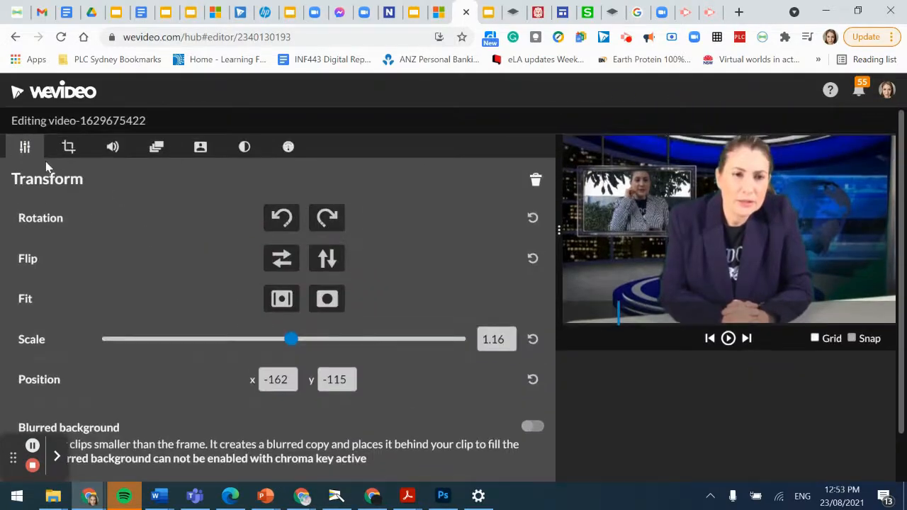
mouse_move(668, 238)
mouse_down()
mouse_move(707, 238)
mouse_move(692, 242)
mouse_up()
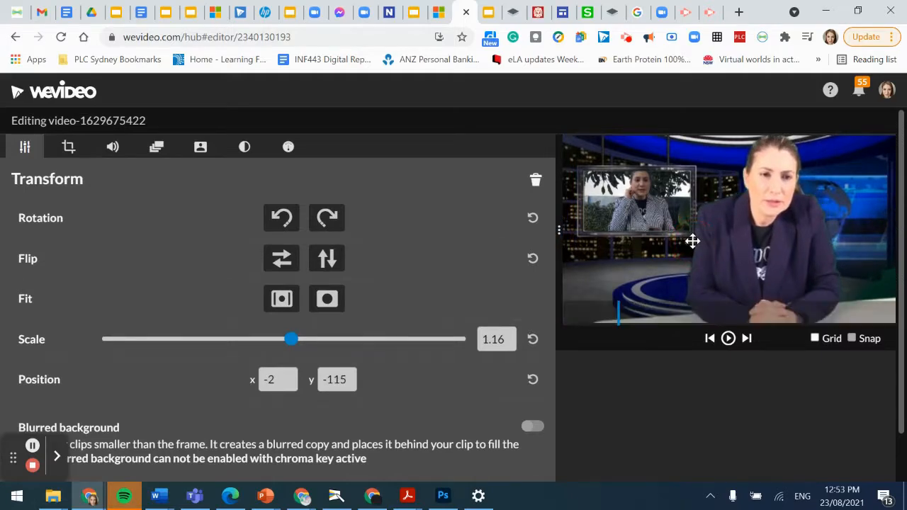
scroll(369, 454, down, 2)
click(354, 461)
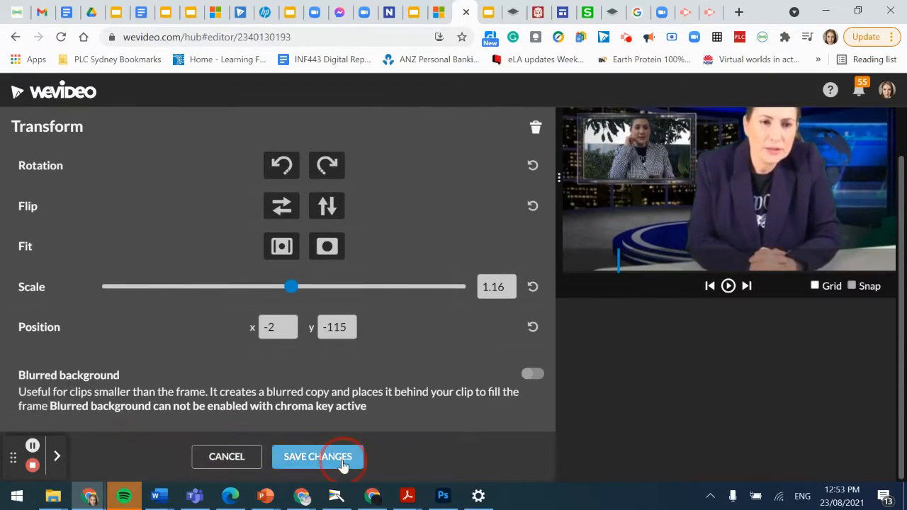
double_click(245, 366)
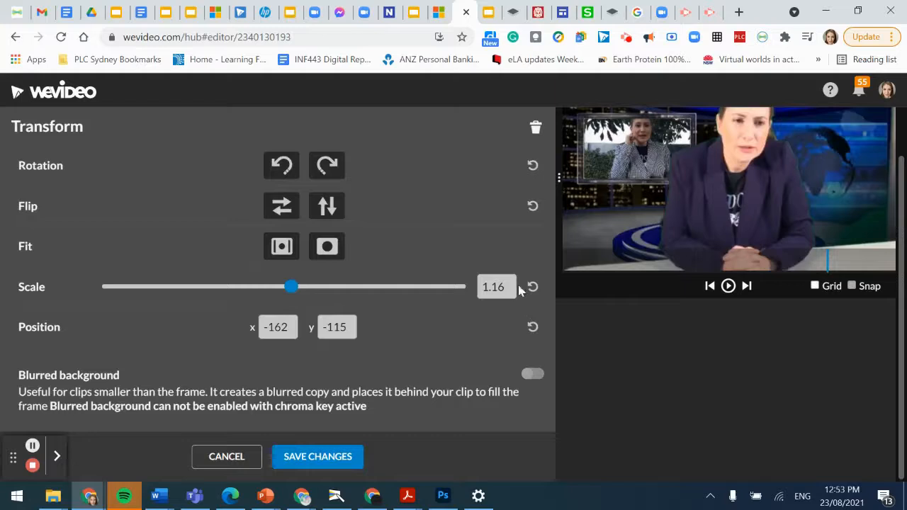
drag(630, 222, 659, 224)
click(338, 460)
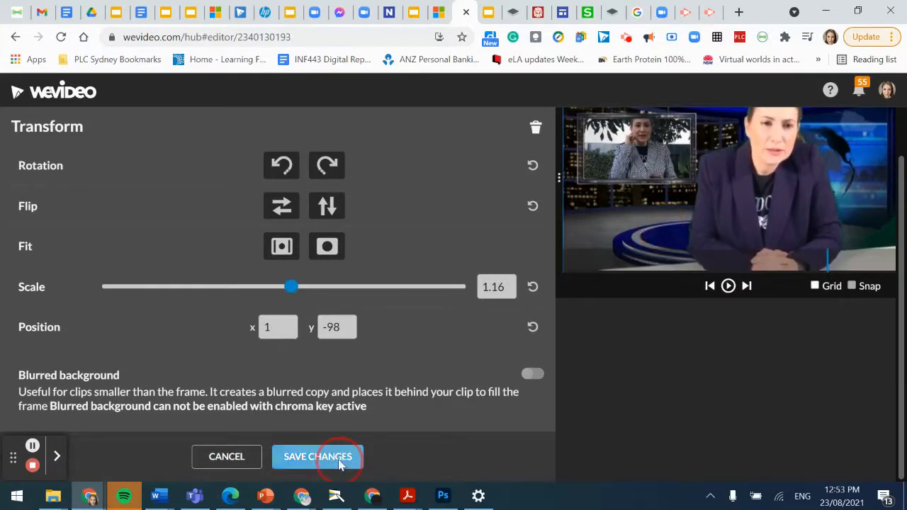
click(33, 447)
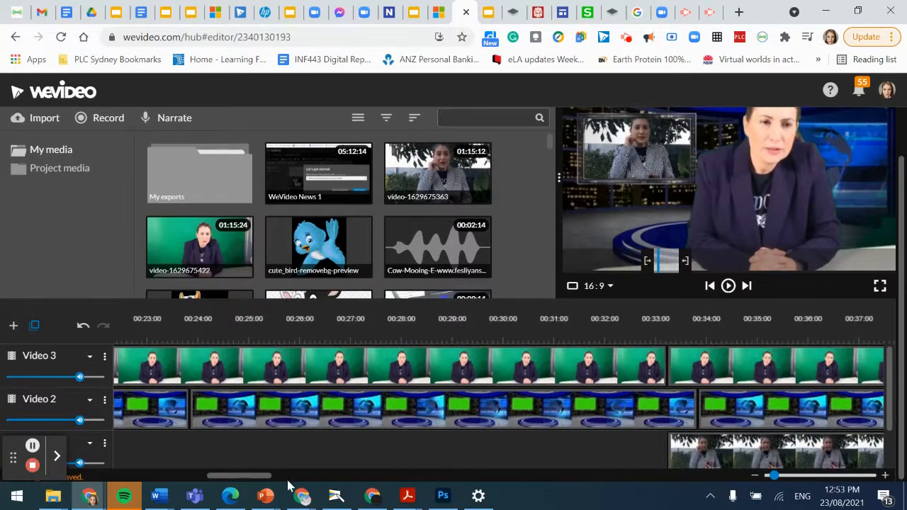
drag(246, 483, 265, 480)
click(476, 340)
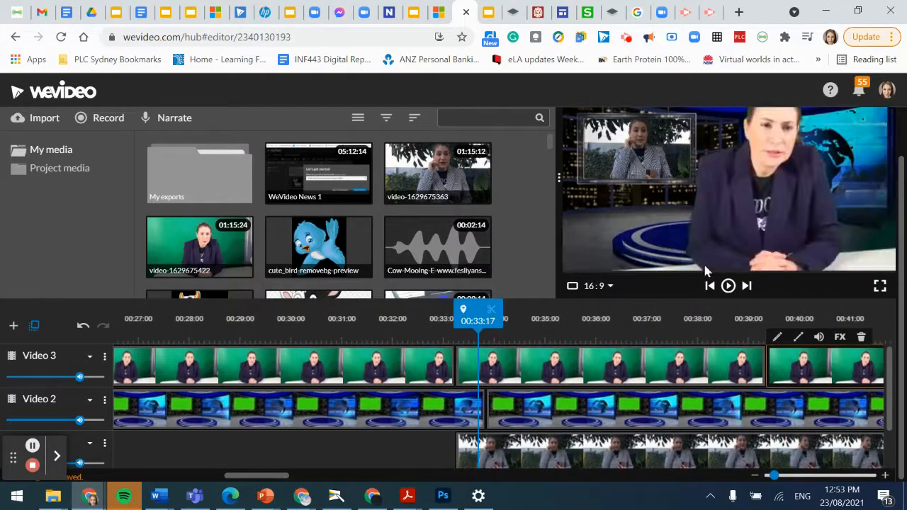
click(728, 286)
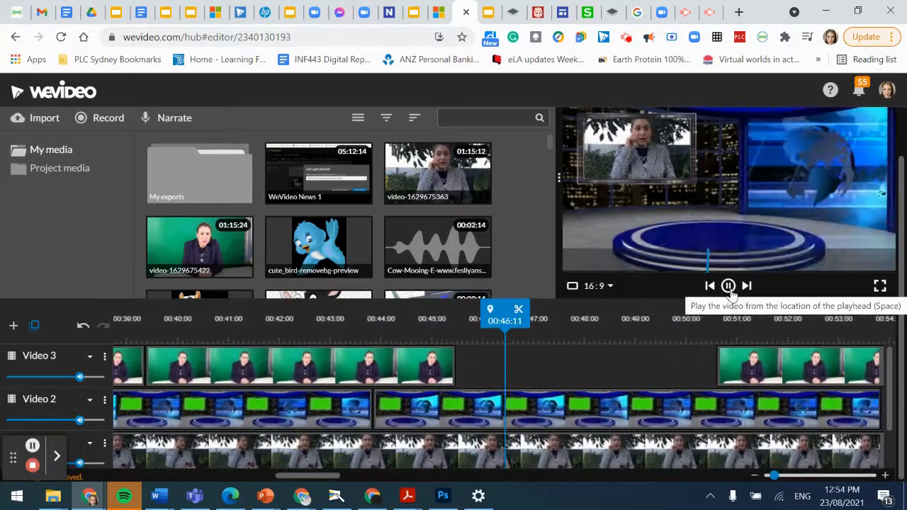
click(727, 286)
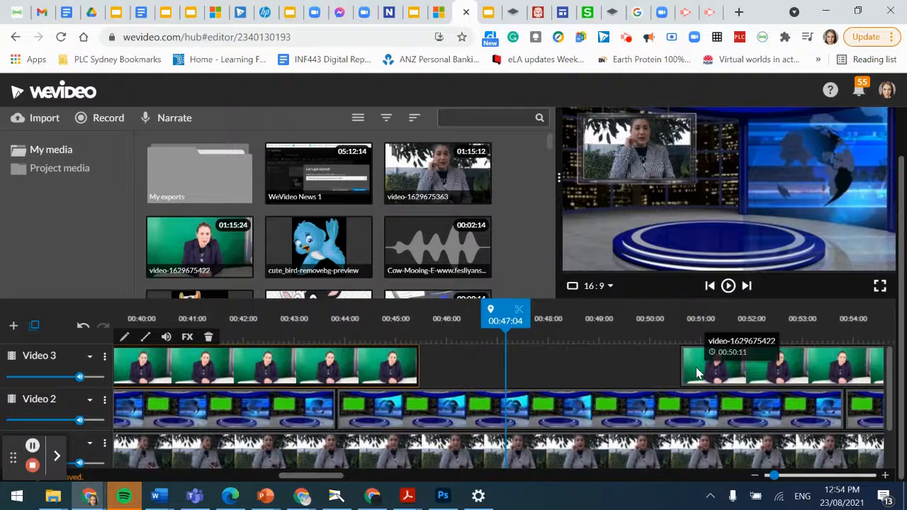
drag(559, 348, 759, 343)
click(288, 374)
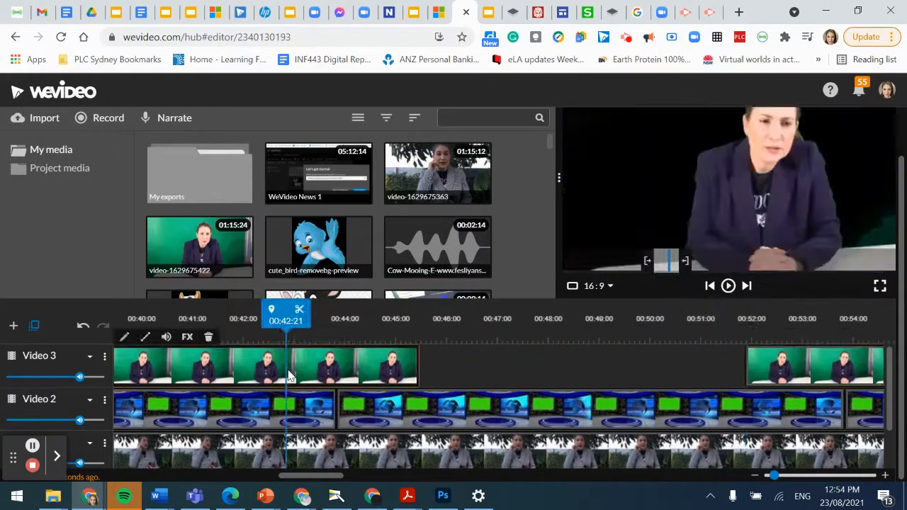
drag(287, 313, 418, 310)
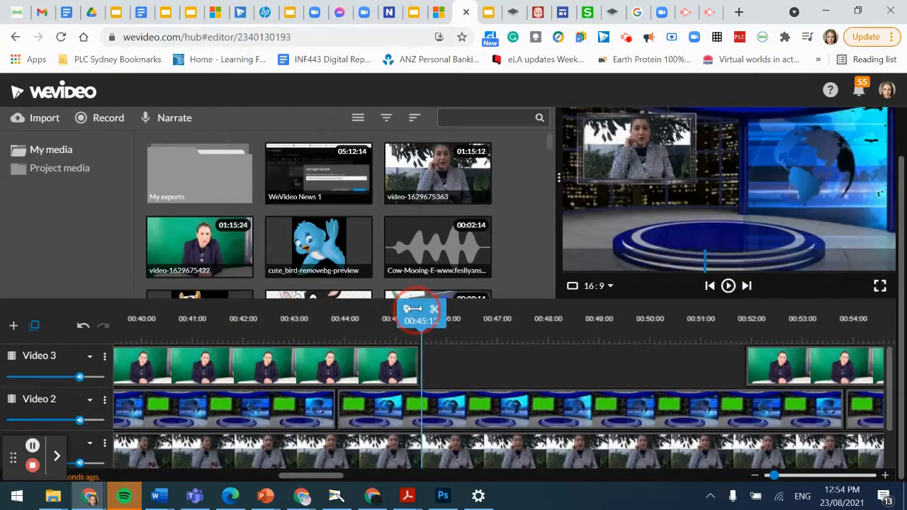
key(ctrl+v)
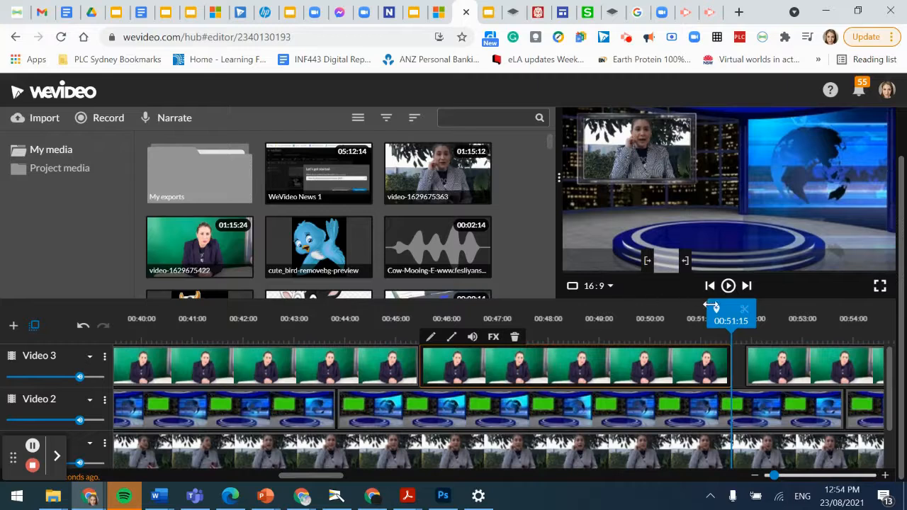
drag(724, 311, 442, 310)
click(728, 286)
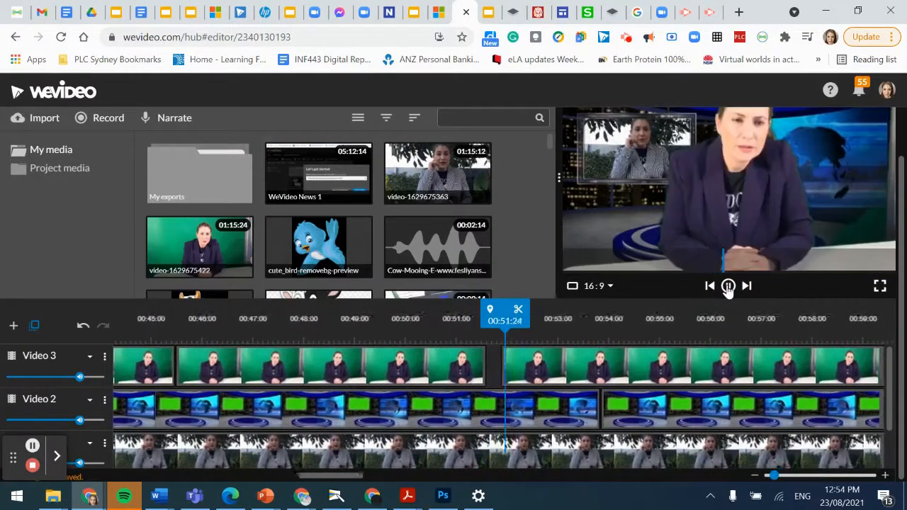
click(727, 286)
drag(573, 366, 821, 364)
drag(712, 333, 437, 340)
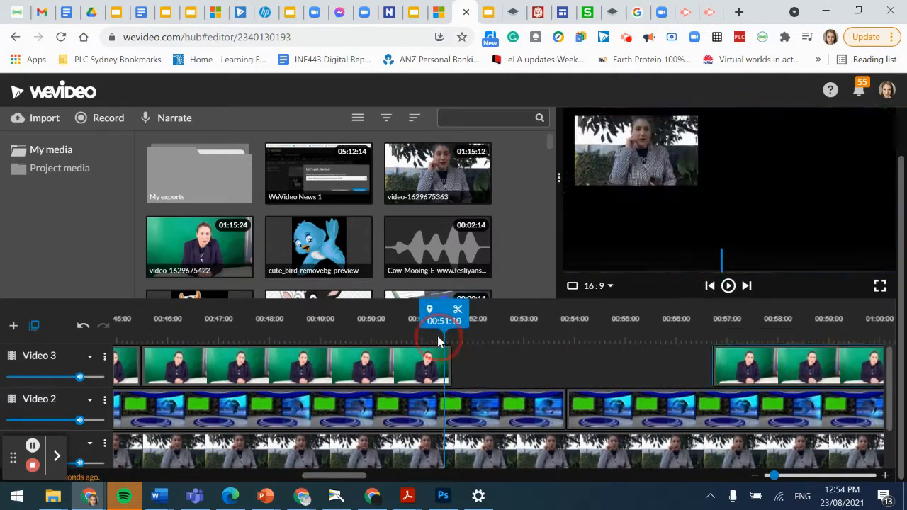
click(452, 321)
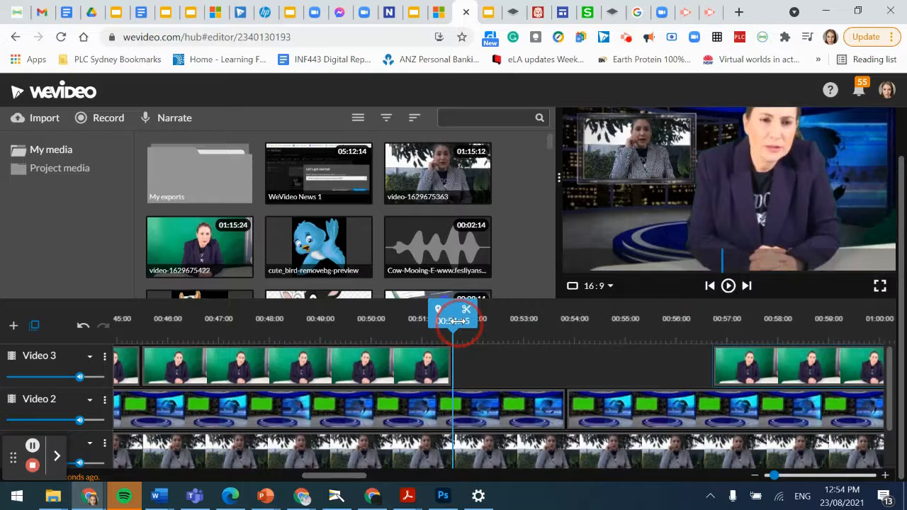
key(ctrl+v)
click(557, 320)
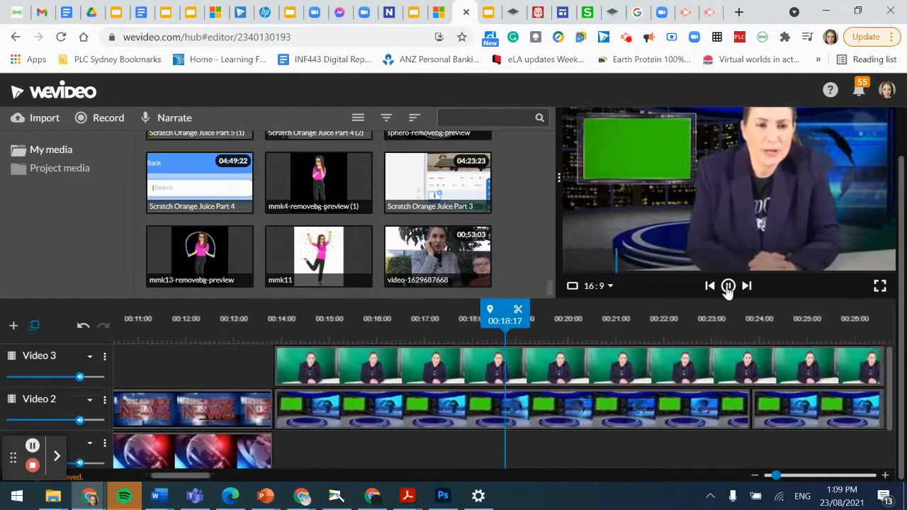
Step: Pause playback and key green 34c209 out of the Video 2 studio clip from around 00:14
click(727, 285)
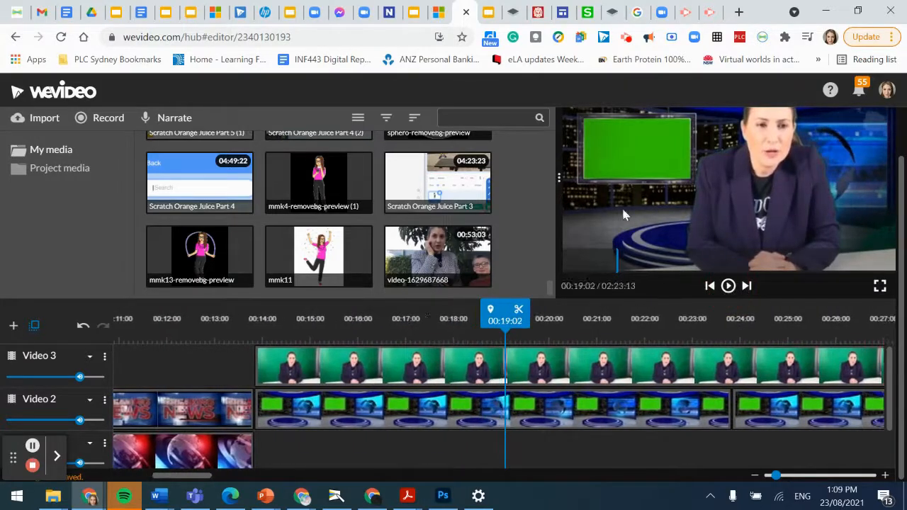
double_click(283, 410)
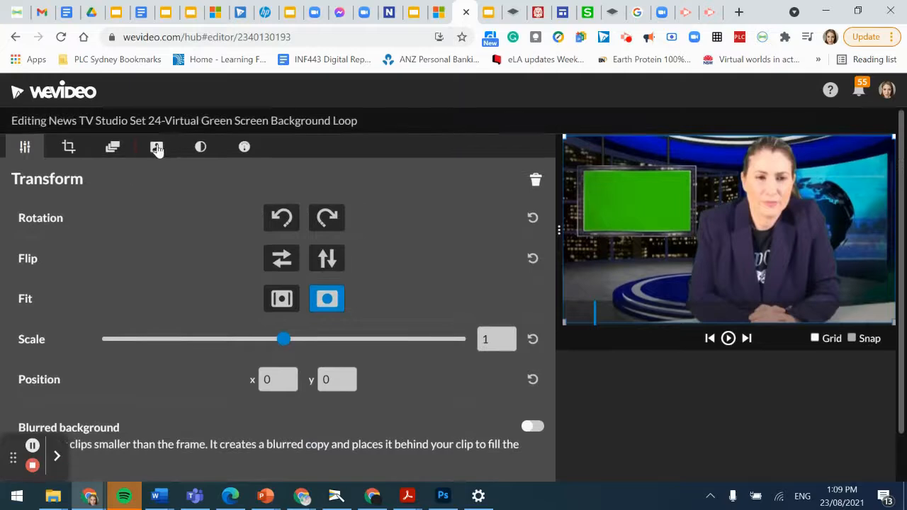
click(157, 147)
click(669, 208)
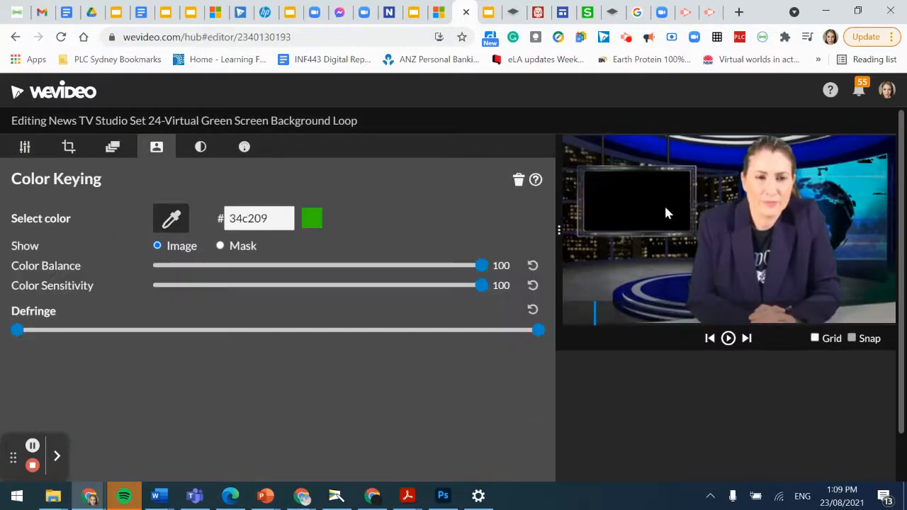
scroll(426, 435, down, 1)
click(312, 458)
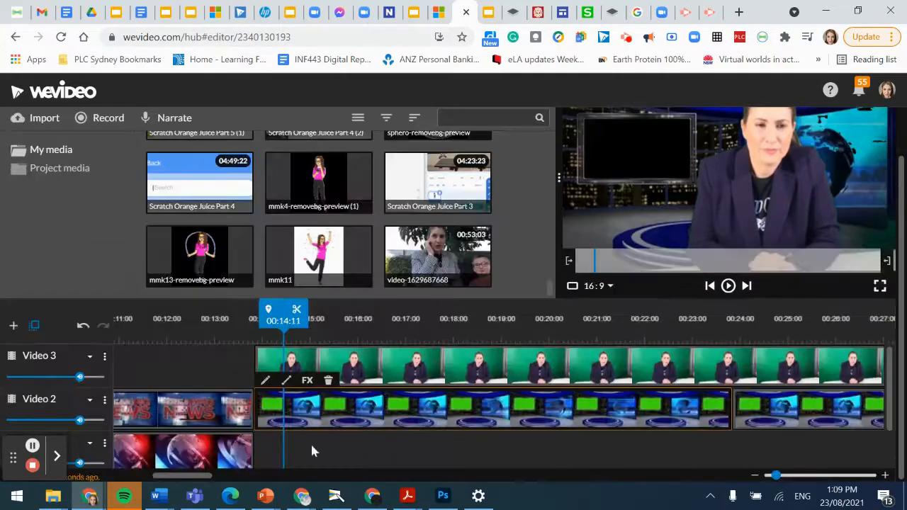
scroll(579, 440, down, 1)
scroll(587, 431, up, 1)
scroll(669, 421, up, 1)
scroll(538, 453, down, 1)
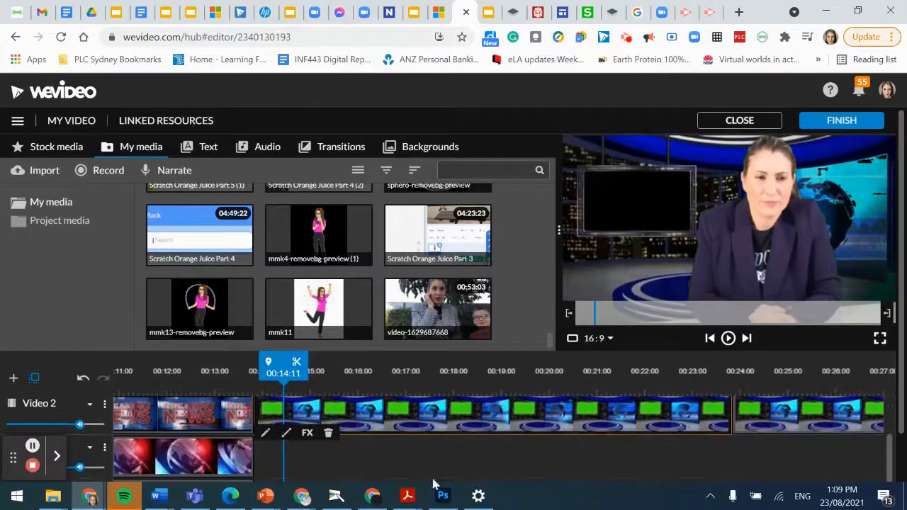
Step: Add the Broadcast World News Map stock clip to Video 1 at the studio clip's start
drag(279, 372, 433, 386)
mouse_move(328, 395)
mouse_down()
mouse_move(54, 389)
mouse_move(57, 399)
mouse_move(260, 383)
mouse_up()
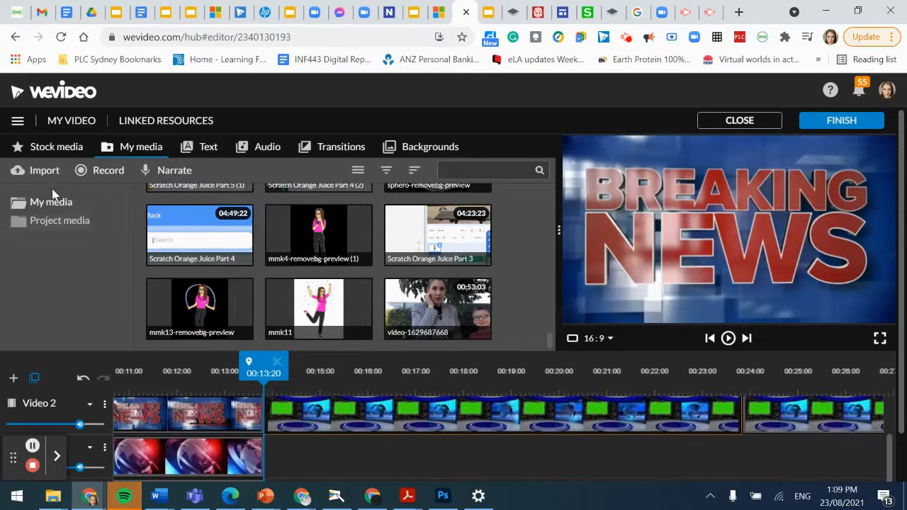
click(54, 153)
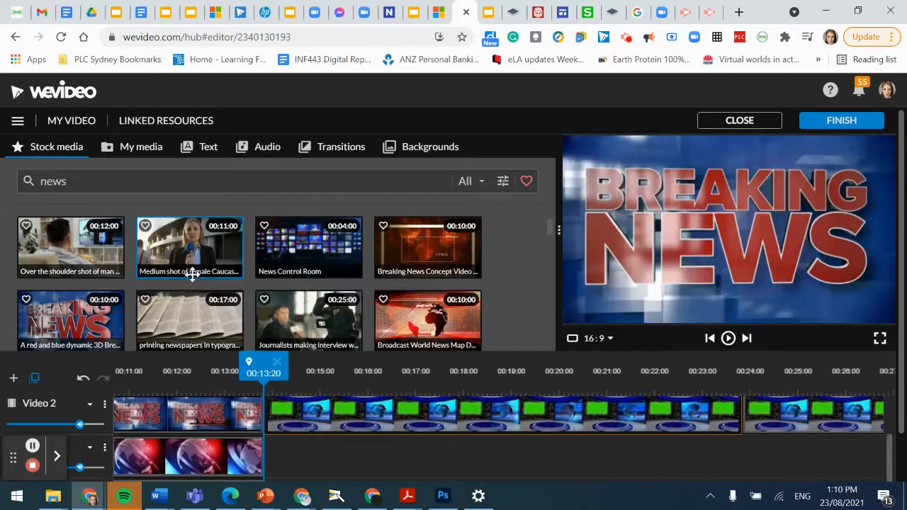
scroll(192, 275, down, 5)
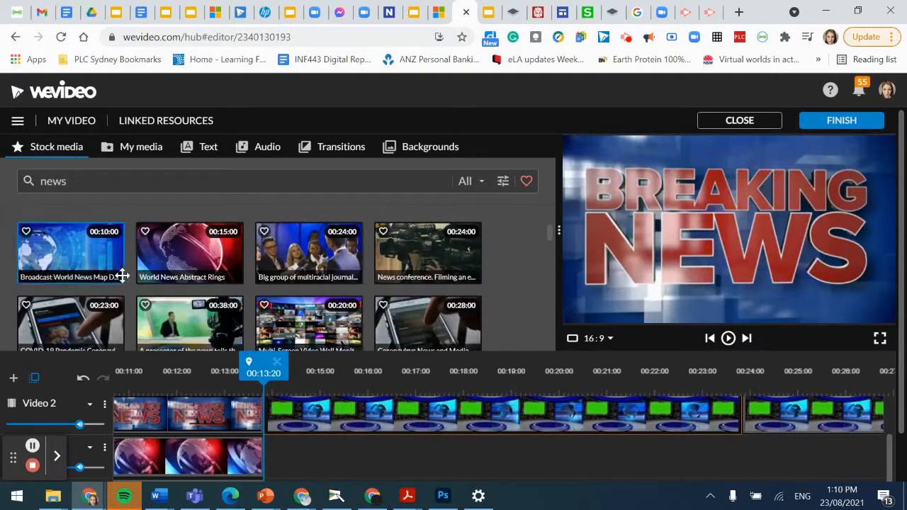
drag(105, 267, 283, 454)
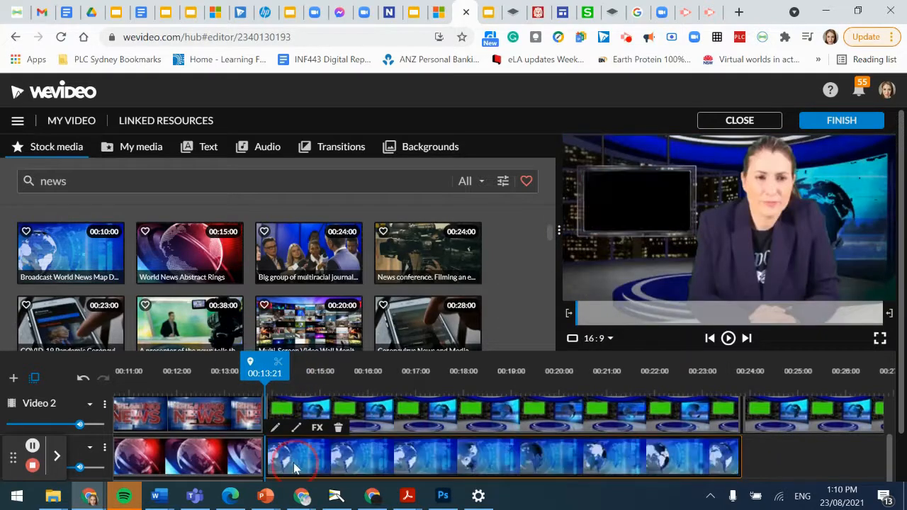
Step: Scale the news map clip to 0.32 and position it at 125, 203 inside the studio screen
double_click(295, 468)
click(26, 147)
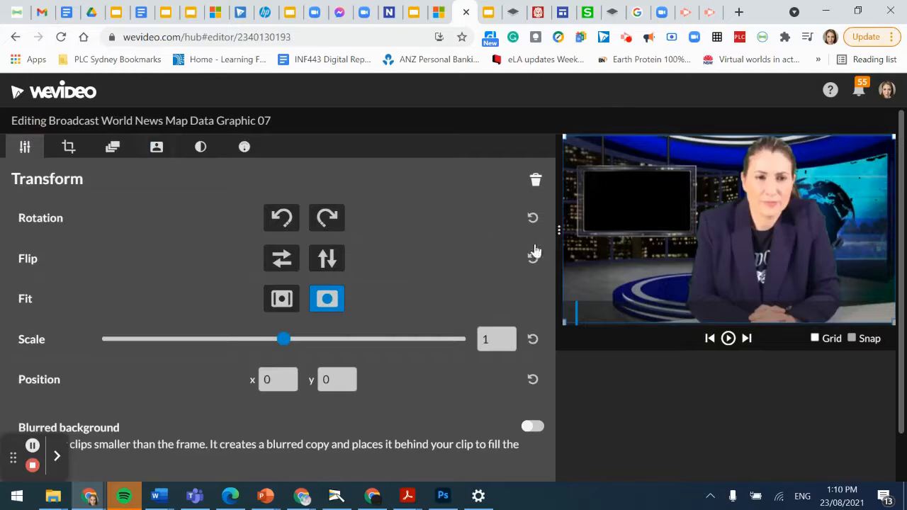
drag(283, 343, 239, 339)
drag(666, 264, 623, 260)
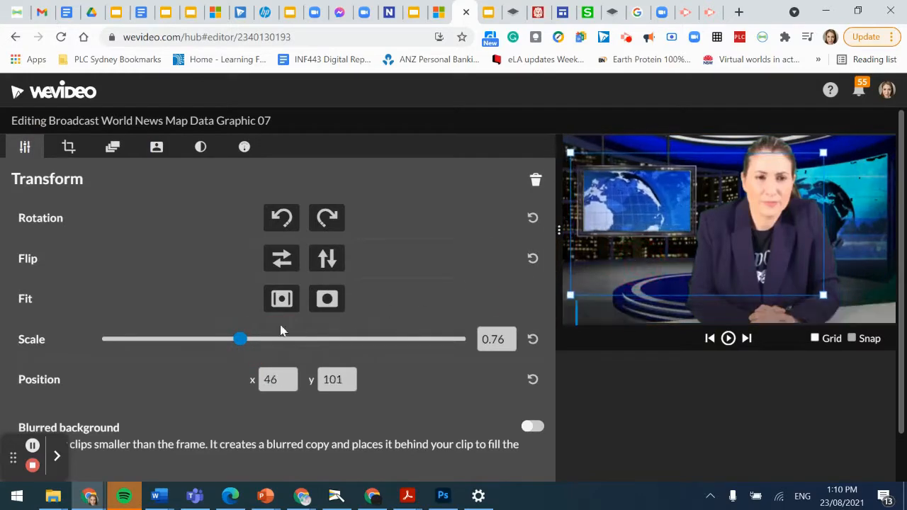
drag(236, 345, 196, 338)
drag(679, 267, 620, 258)
drag(196, 340, 159, 338)
drag(645, 234, 617, 216)
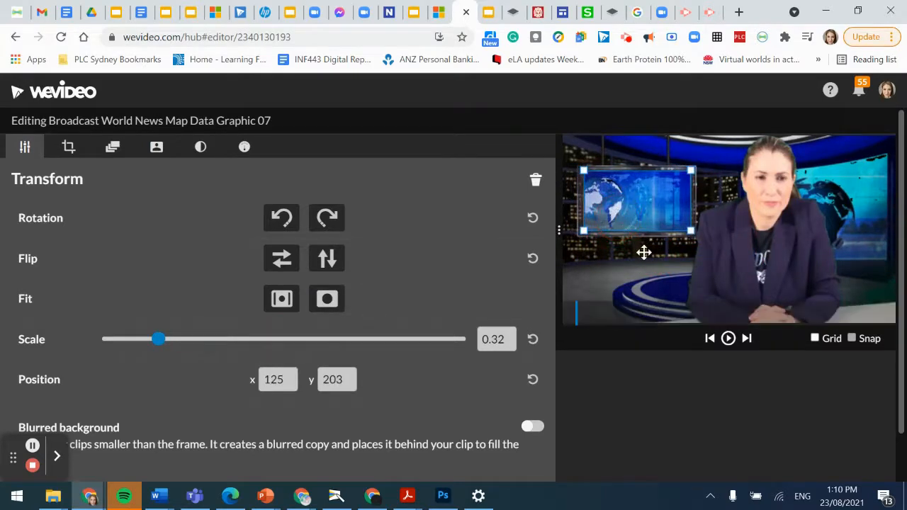
scroll(677, 358, down, 1)
click(318, 457)
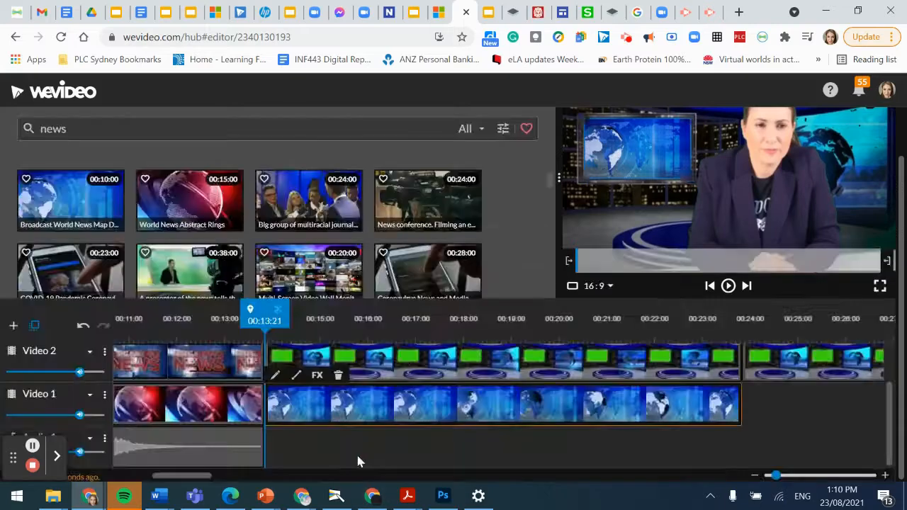
Step: Replace the clip in Video 1's gap near 00:23 with the news map clip, trimmed to fit
drag(181, 476, 226, 480)
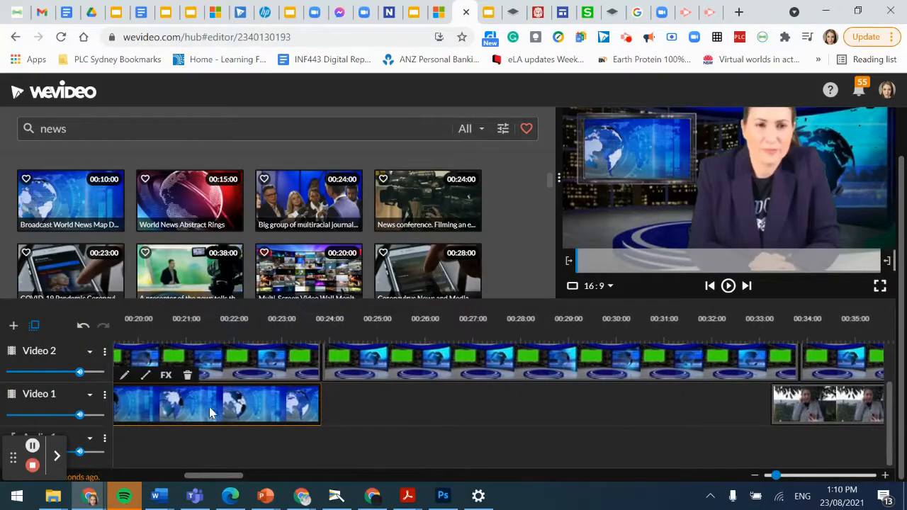
drag(333, 324, 316, 321)
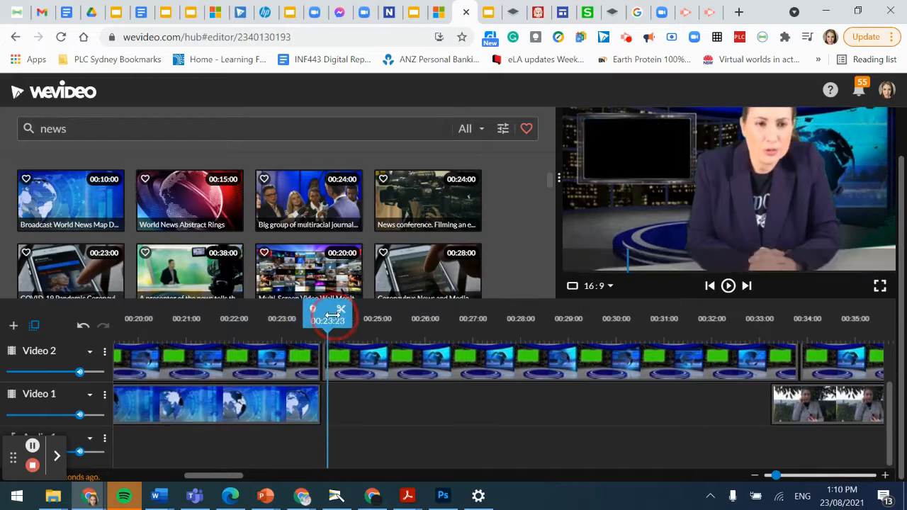
key(ctrl+v)
click(555, 318)
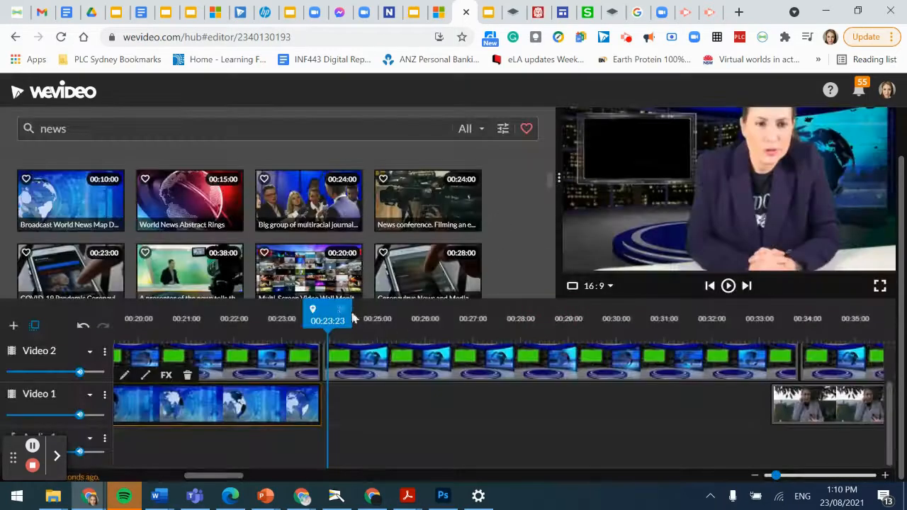
drag(323, 314, 339, 313)
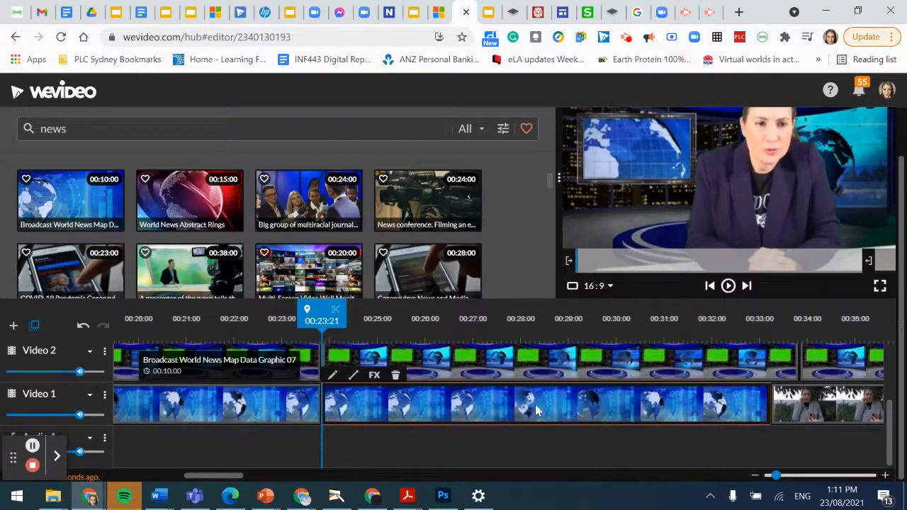
key(Delete)
drag(77, 201, 334, 402)
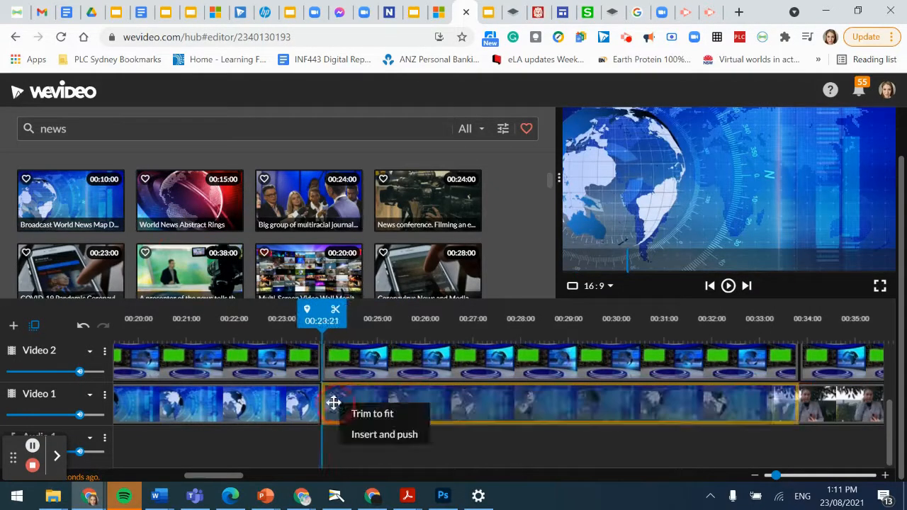
click(374, 414)
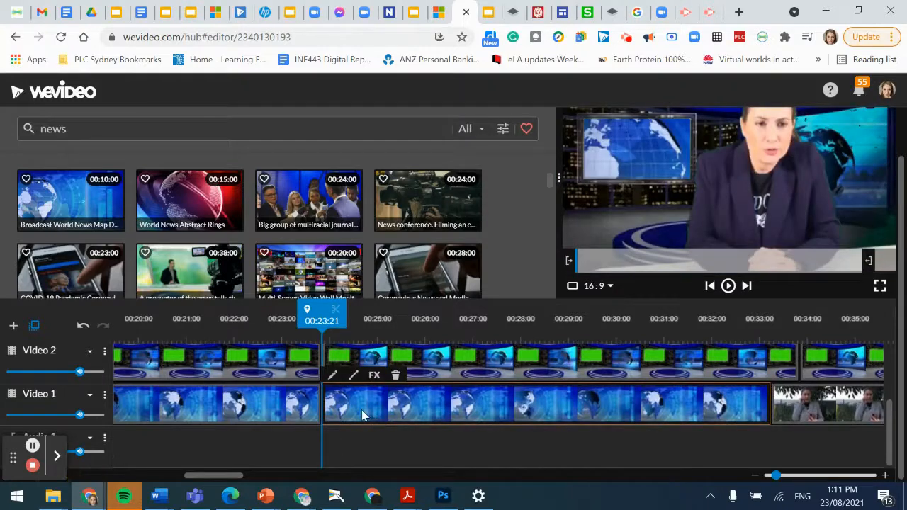
Step: Scale the news map clip to 0.42 at position 99, 190 in the studio screen and play it back
double_click(361, 414)
drag(285, 295, 226, 294)
drag(698, 187, 656, 189)
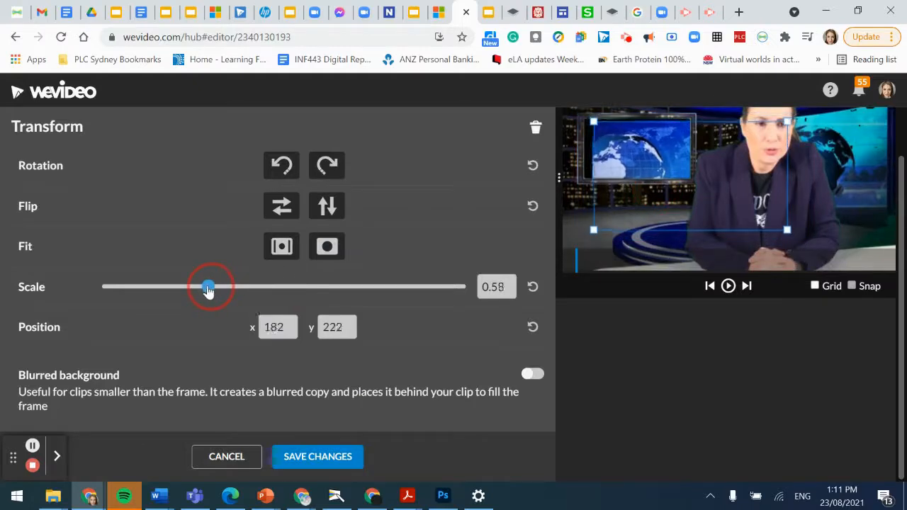
drag(208, 291, 205, 290)
click(626, 188)
drag(617, 186, 601, 225)
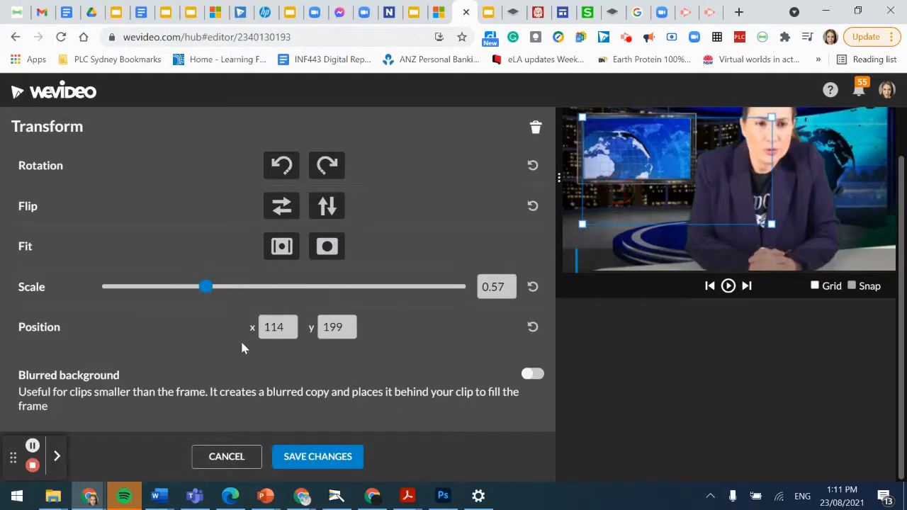
drag(629, 186, 612, 165)
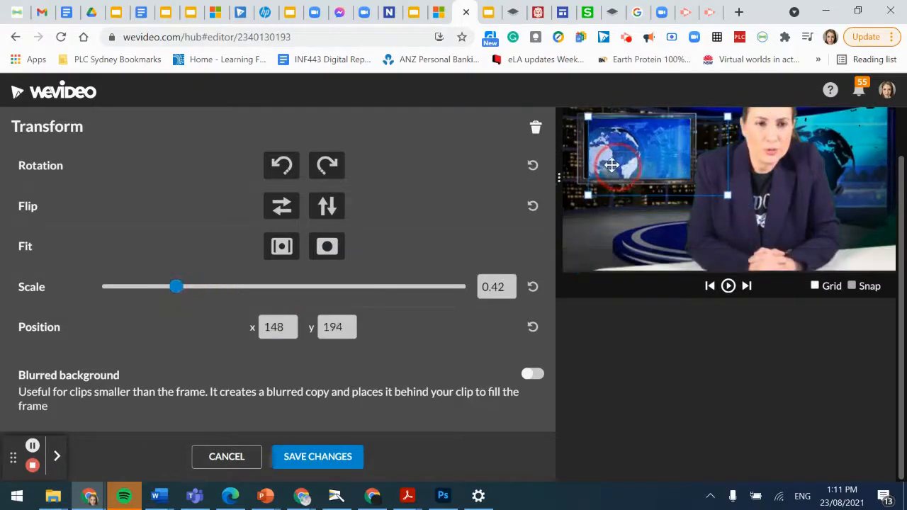
click(344, 457)
click(728, 286)
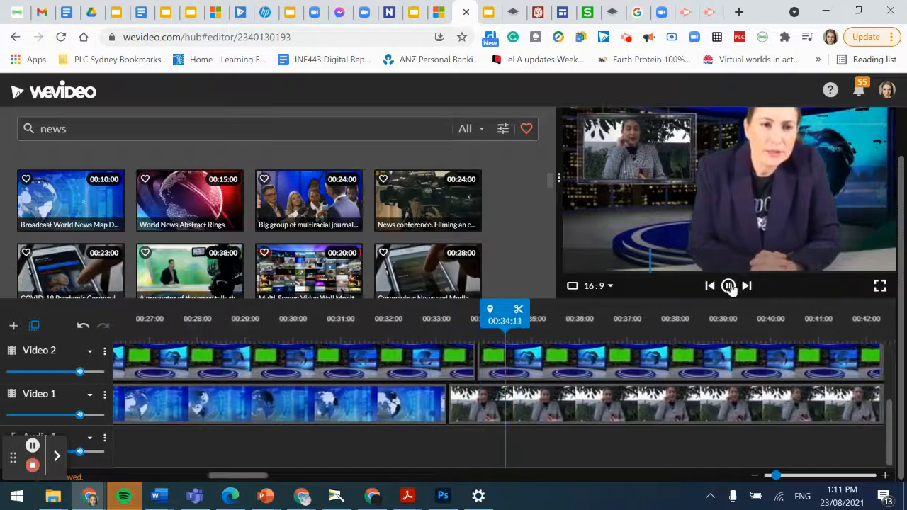
Step: Stop playback and drop the news map clip onto Video 1 near 02:05
click(728, 286)
drag(255, 479, 606, 473)
drag(113, 223, 355, 417)
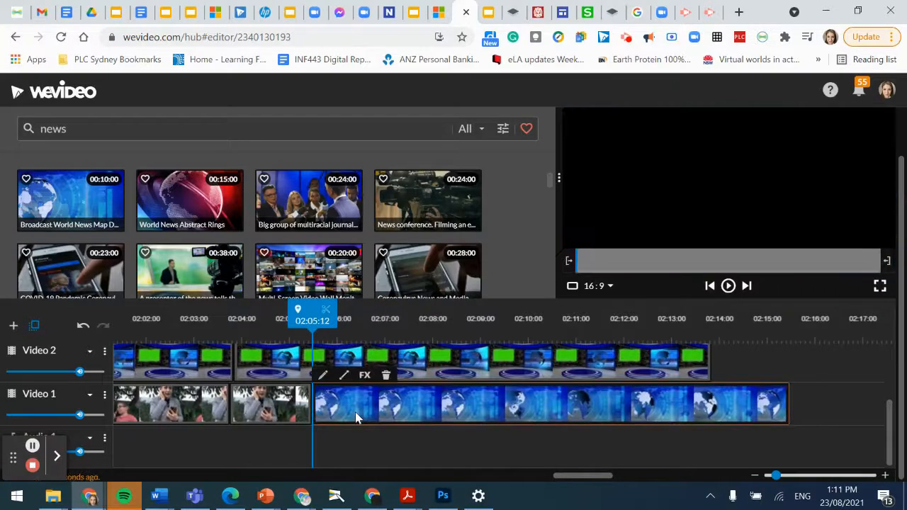
Step: Scale that map clip to 0.41 at position 108, 191 inside the studio screen
double_click(357, 414)
drag(278, 292, 215, 291)
drag(674, 171, 618, 170)
drag(218, 294, 187, 294)
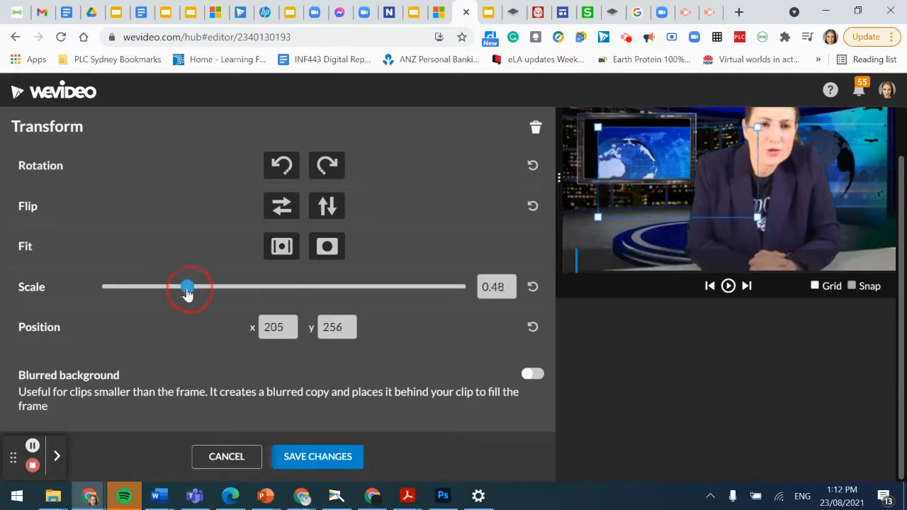
drag(683, 188, 659, 176)
drag(184, 287, 175, 287)
drag(704, 178, 701, 173)
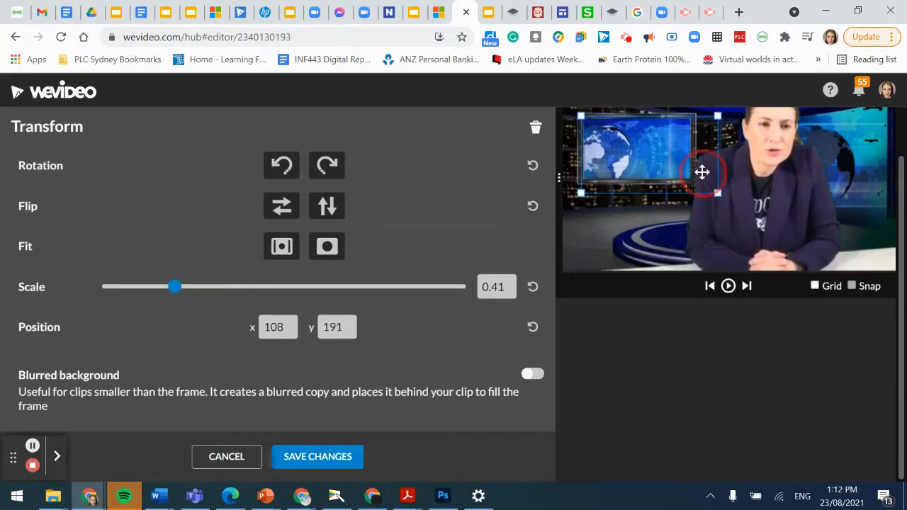
click(347, 457)
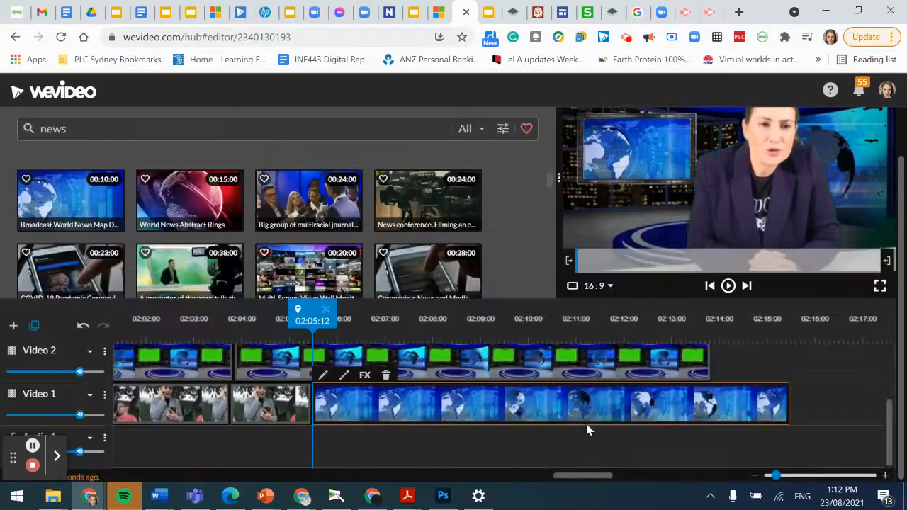
drag(568, 480, 575, 480)
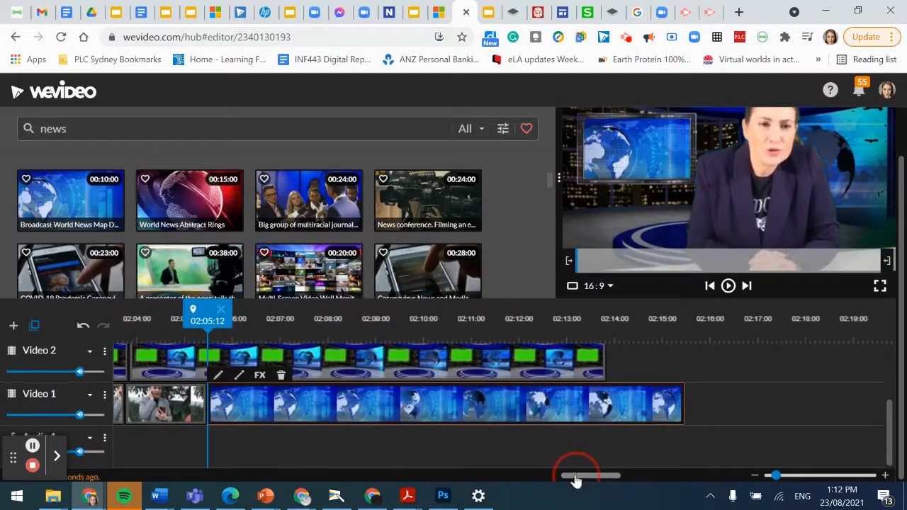
Step: Scrub to around 02:13 and briefly preview the end of the studio section
drag(214, 321, 305, 319)
scroll(280, 391, up, 1)
scroll(574, 473, down, 1)
mouse_move(589, 483)
mouse_down()
mouse_move(494, 477)
mouse_move(580, 468)
mouse_up()
scroll(500, 429, up, 2)
drag(215, 324, 510, 333)
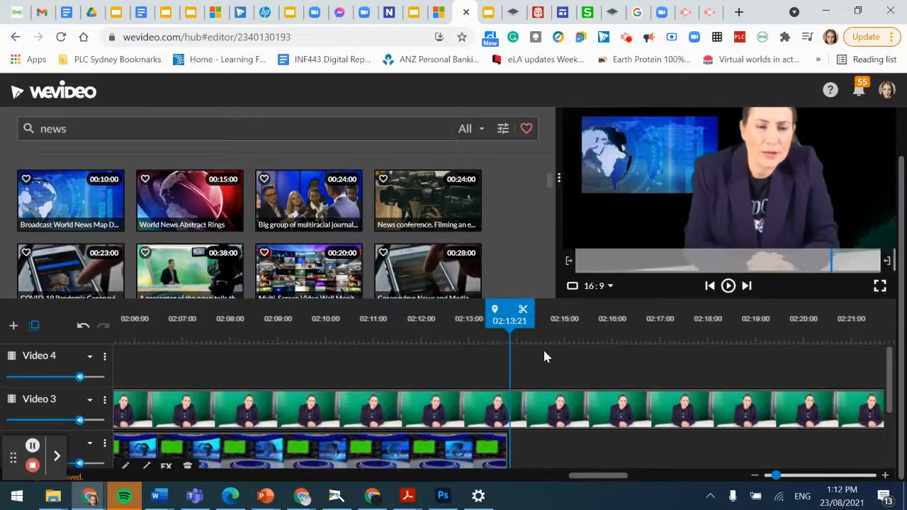
click(728, 286)
click(729, 286)
Step: Paste a copy of the studio background clip right after the original
click(380, 461)
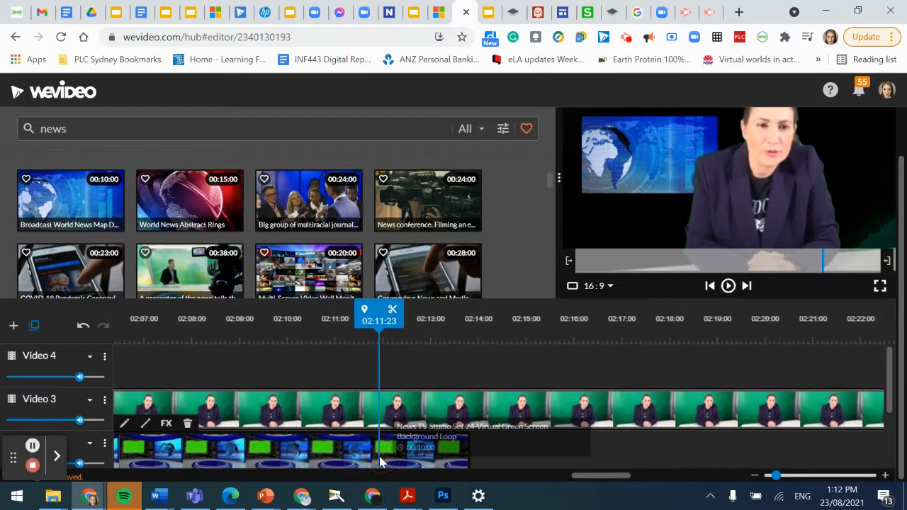
drag(378, 315, 474, 303)
key(ctrl+v)
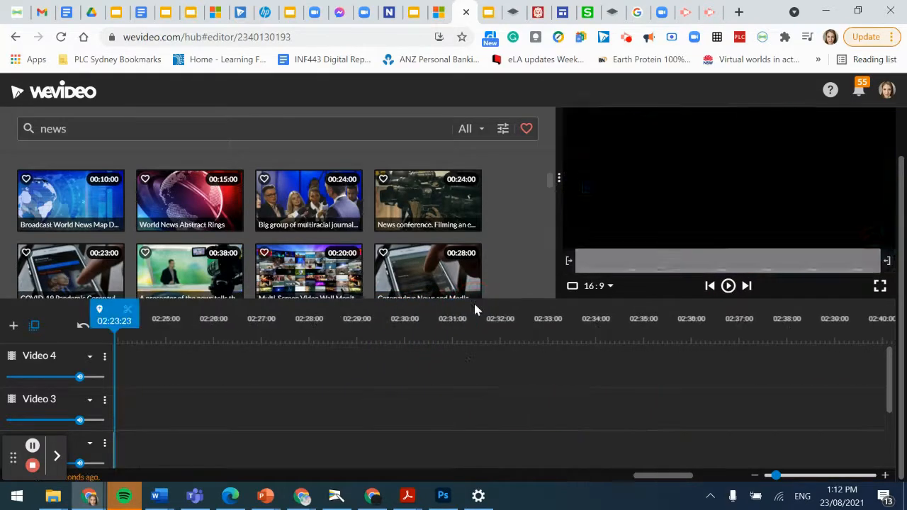
drag(657, 477, 598, 477)
mouse_move(511, 451)
mouse_down()
mouse_move(500, 450)
mouse_move(511, 448)
mouse_up()
scroll(523, 460, down, 1)
Step: Paste a copy of the map graphic clip on Video 1 and butt it against the first
click(346, 431)
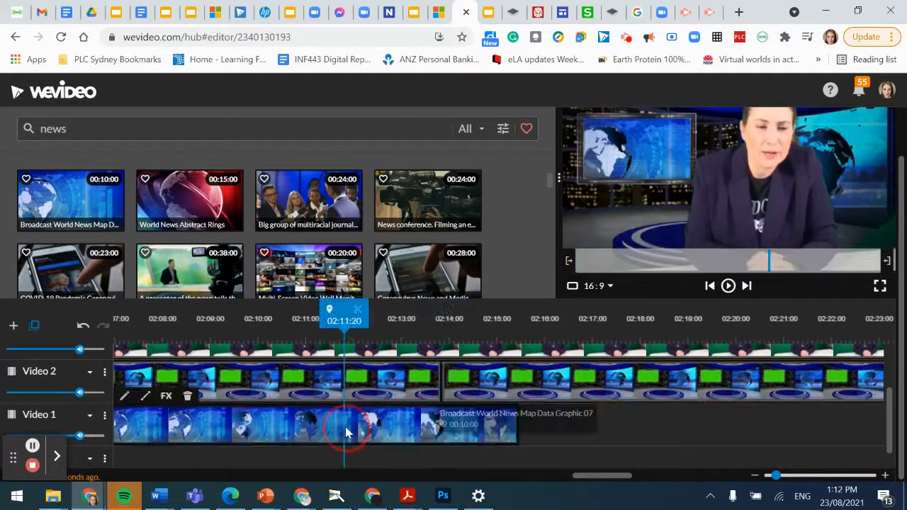
drag(344, 332, 523, 338)
key(ctrl+v)
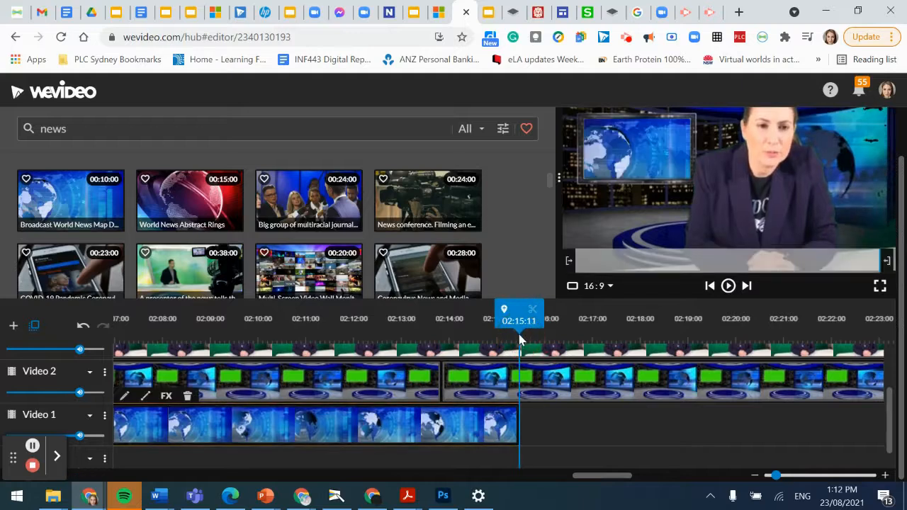
click(557, 320)
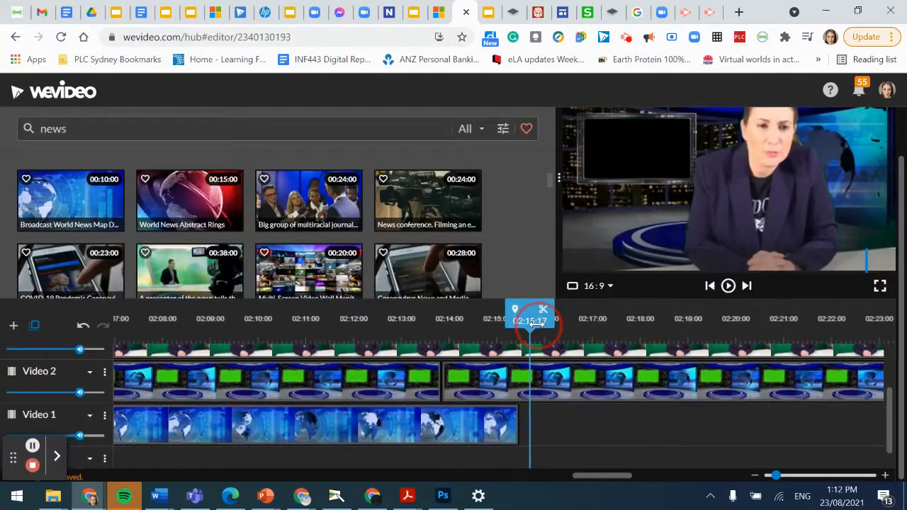
scroll(550, 345, right, 5)
drag(641, 476, 564, 429)
click(754, 334)
Step: Split the map clip at 02:23:11 and delete its tail and the leftover studio piece
drag(754, 334, 775, 320)
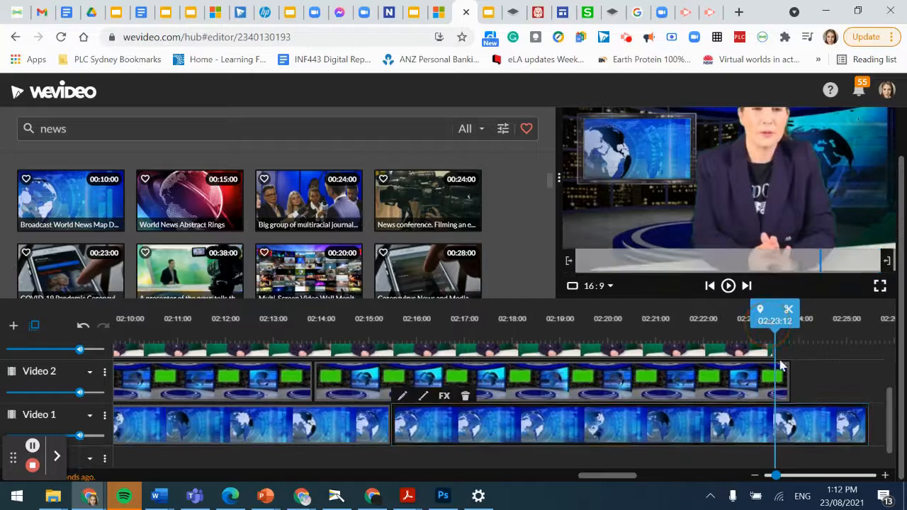
click(777, 386)
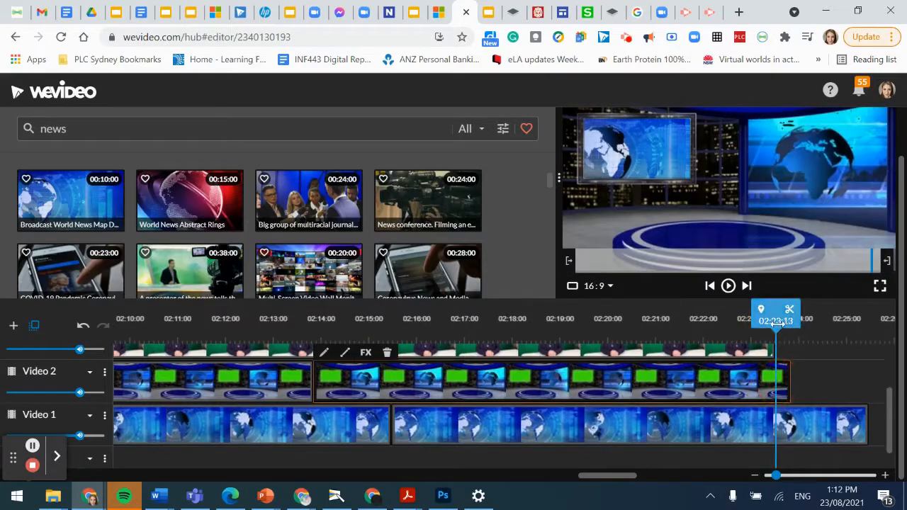
click(776, 320)
drag(776, 320, 778, 320)
click(779, 418)
click(785, 310)
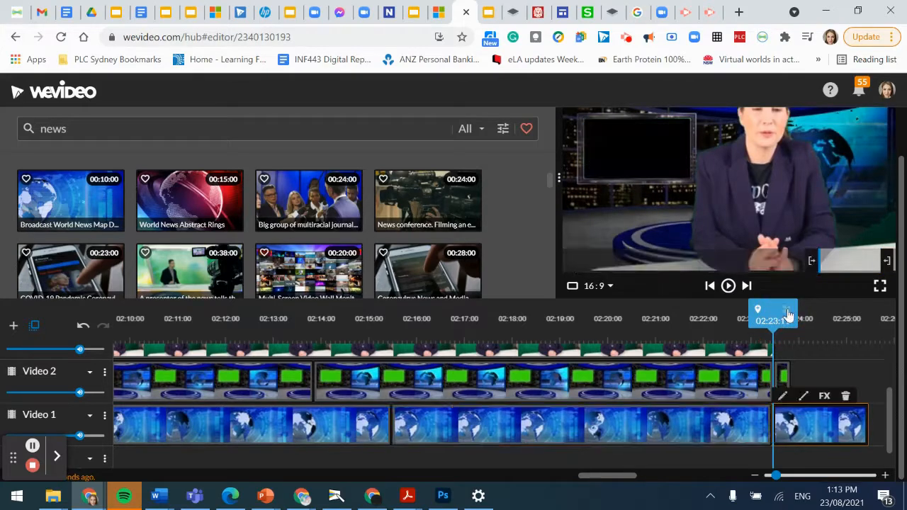
click(845, 396)
click(786, 381)
key(Delete)
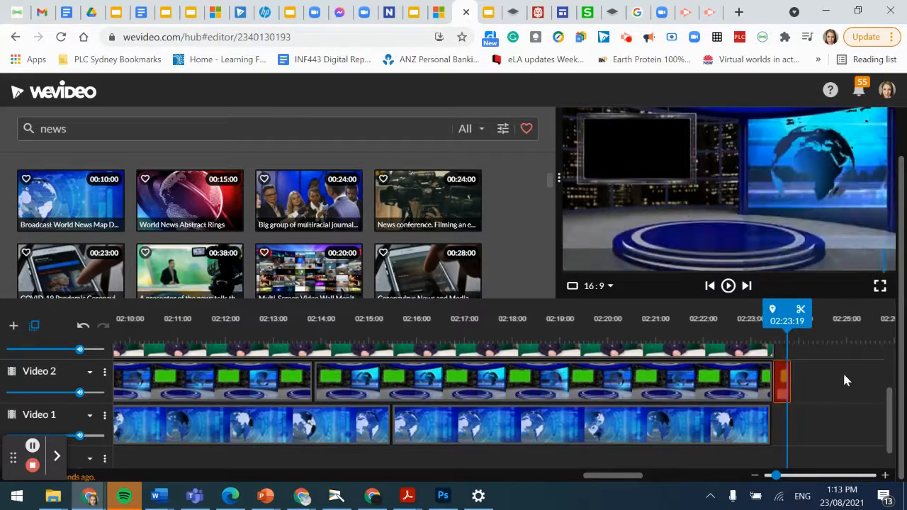
Step: Add the World News Abstract Rings stock clip to the end of Video 2
scroll(846, 345, up, 1)
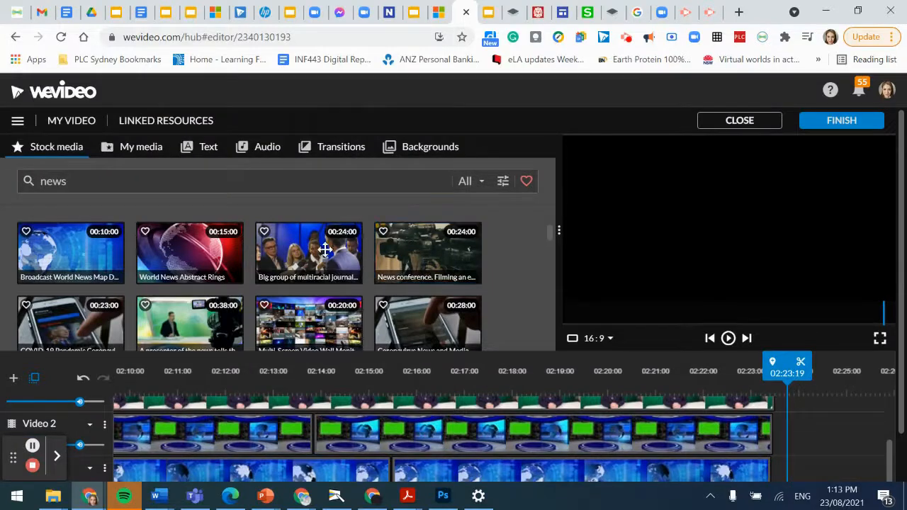
scroll(213, 277, down, 5)
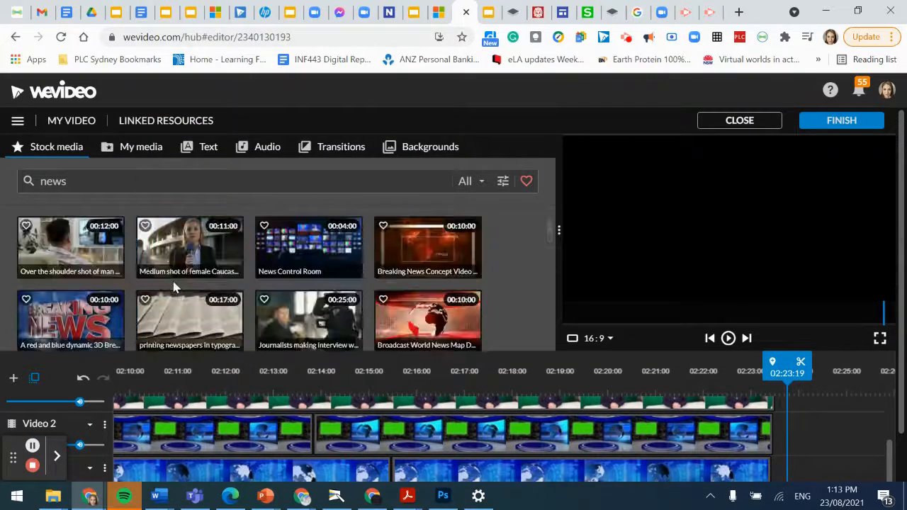
scroll(177, 266, down, 3)
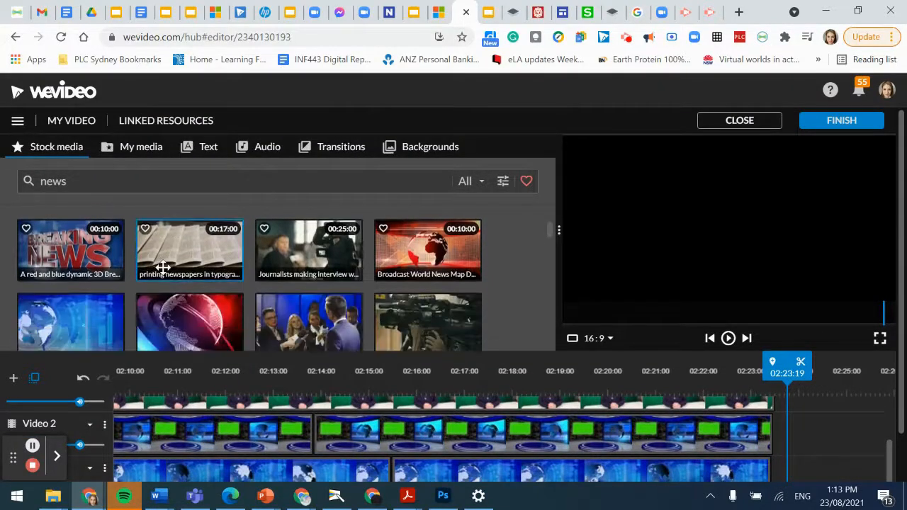
drag(174, 263, 794, 437)
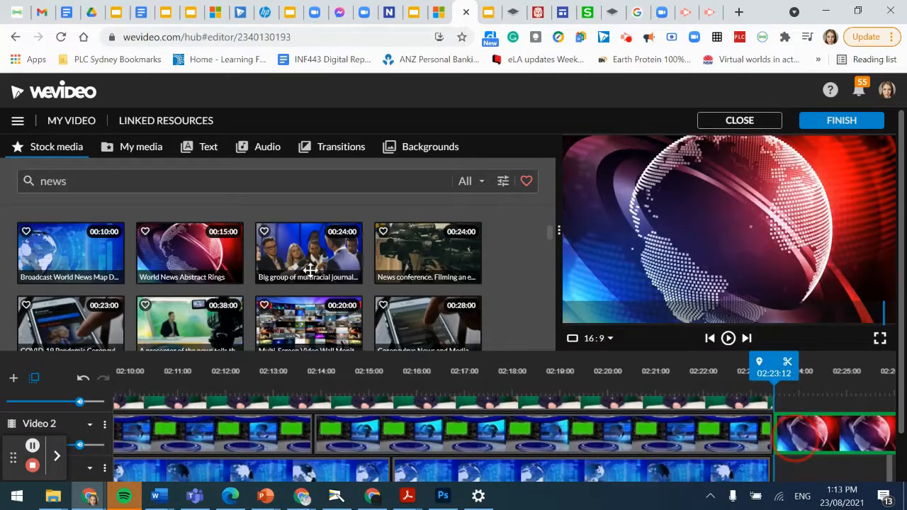
Step: Place the 13-second News Theme music on Audio 1 starting at 02:23:11
scroll(206, 300, down, 1)
scroll(142, 293, down, 3)
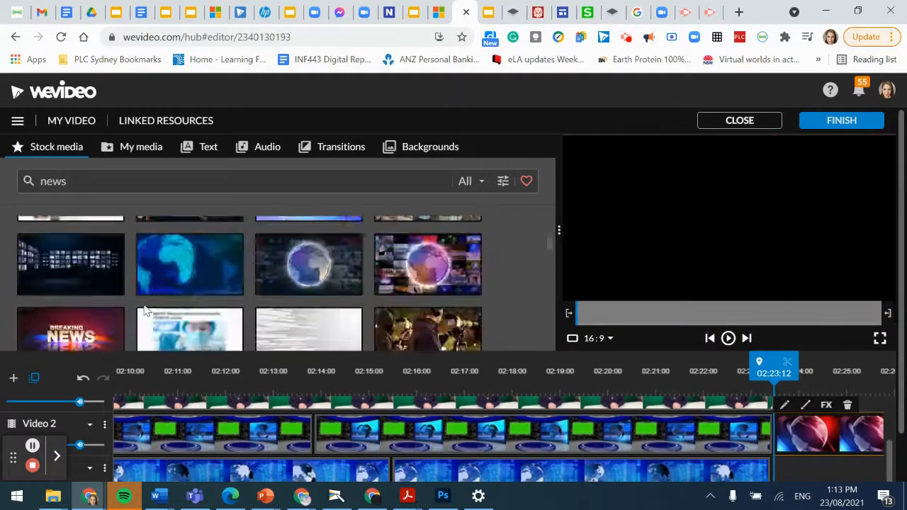
scroll(121, 283, down, 3)
scroll(102, 281, down, 8)
scroll(102, 279, down, 10)
scroll(98, 279, down, 8)
drag(48, 262, 790, 471)
scroll(788, 471, down, 2)
drag(67, 204, 787, 440)
drag(575, 479, 637, 482)
click(247, 335)
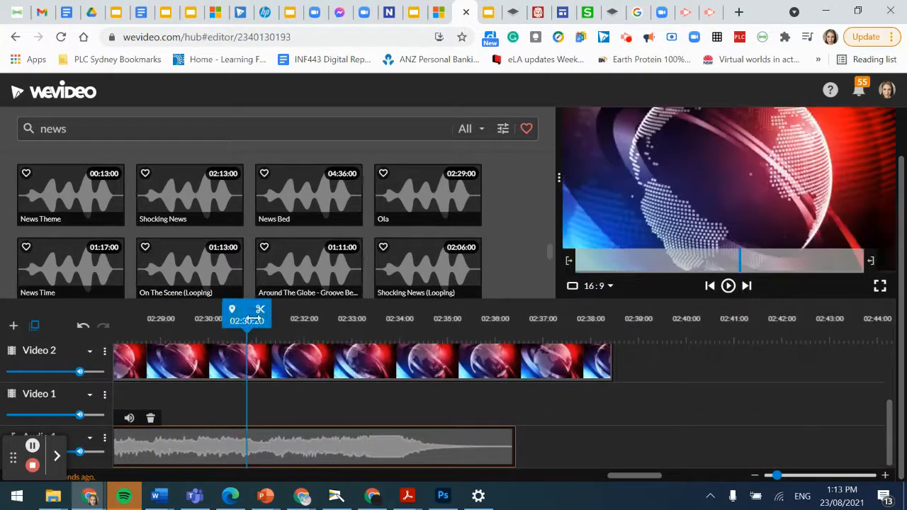
Step: Split at 02:30 and delete the rings clip and News Theme music beyond it
click(261, 315)
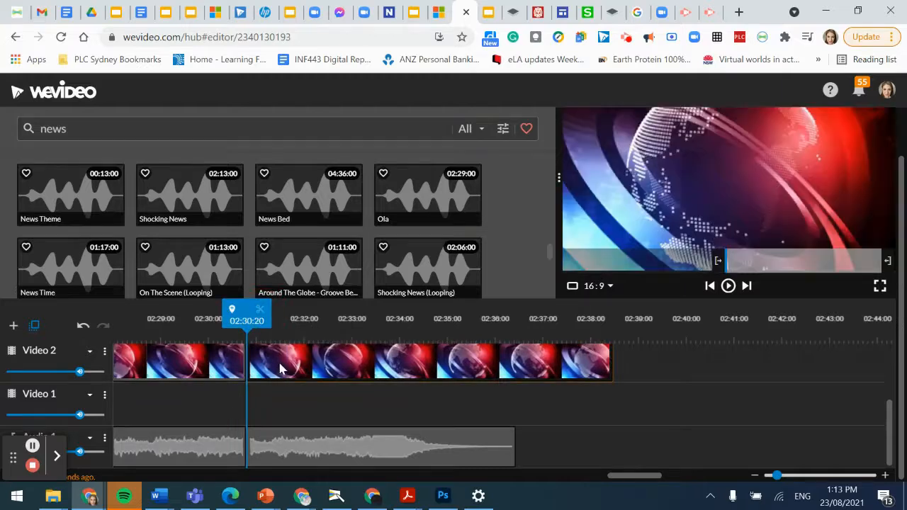
click(282, 367)
key(Delete)
click(333, 446)
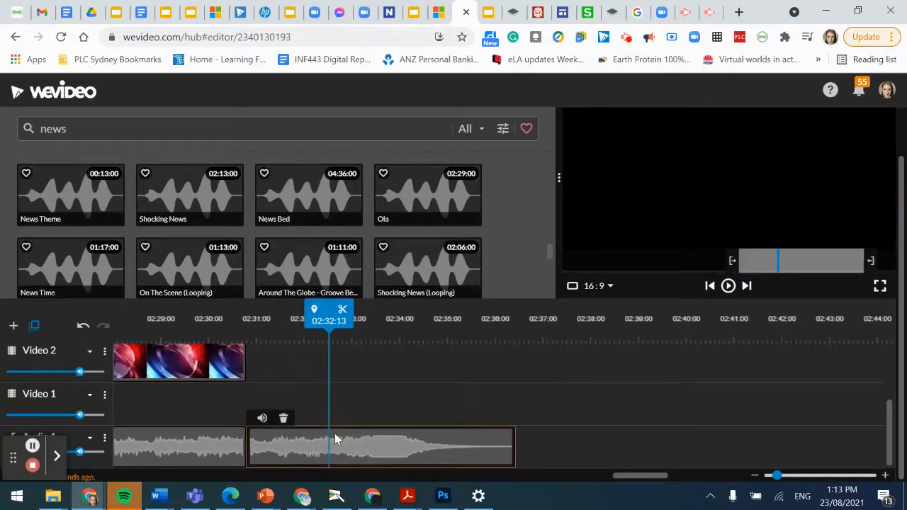
key(Delete)
drag(322, 328, 2, 391)
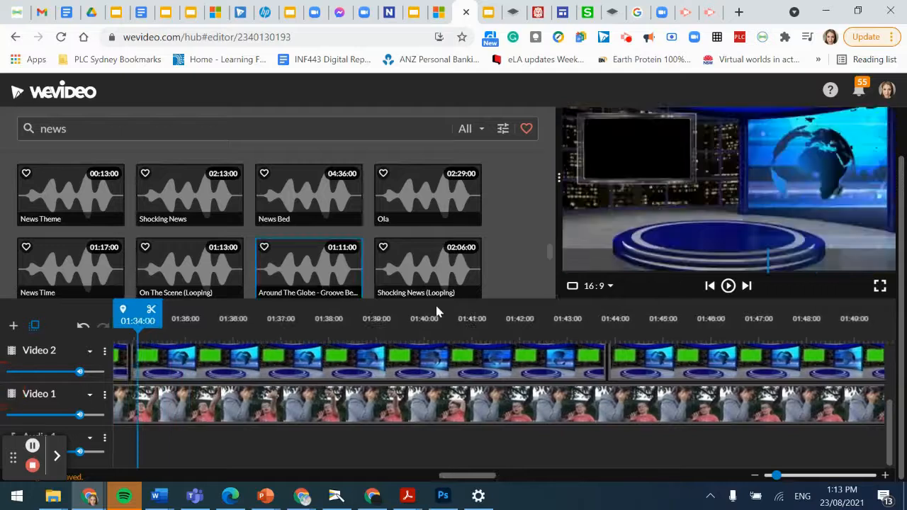
scroll(604, 285, up, 1)
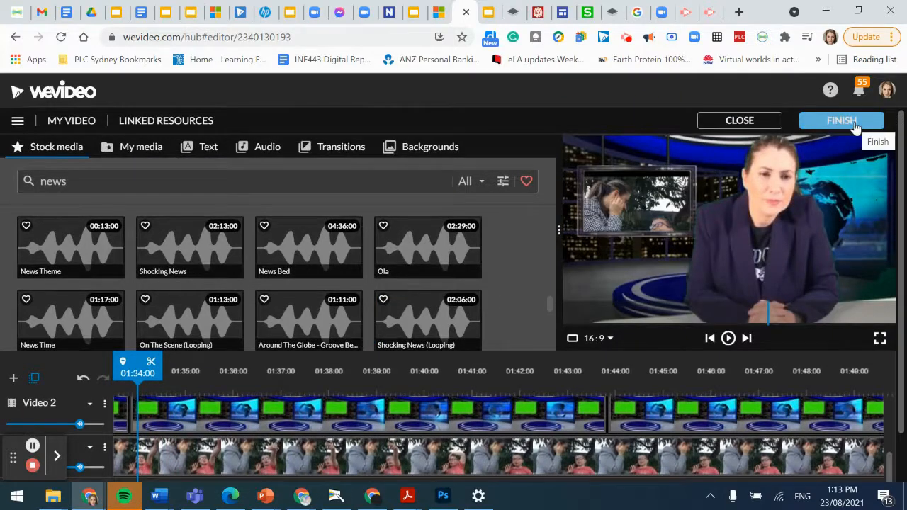
Step: Rename the video to 'News 1'
click(75, 122)
key(ctrl+a)
text(News)
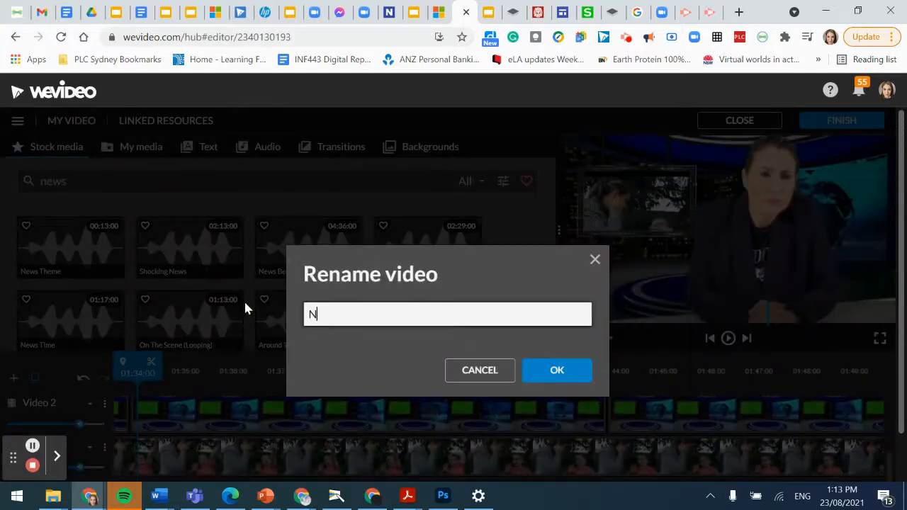
text( 1)
click(551, 374)
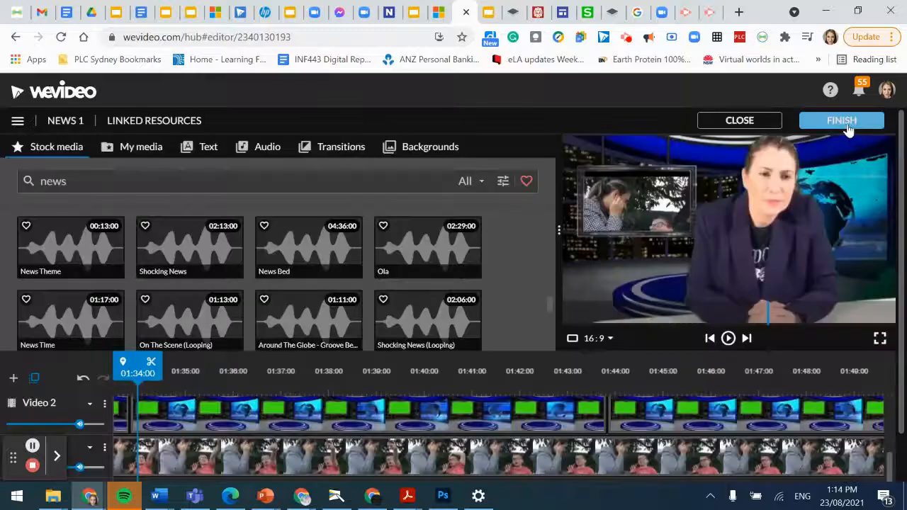
Step: Export the finished video at HD 1280x720 resolution
click(847, 129)
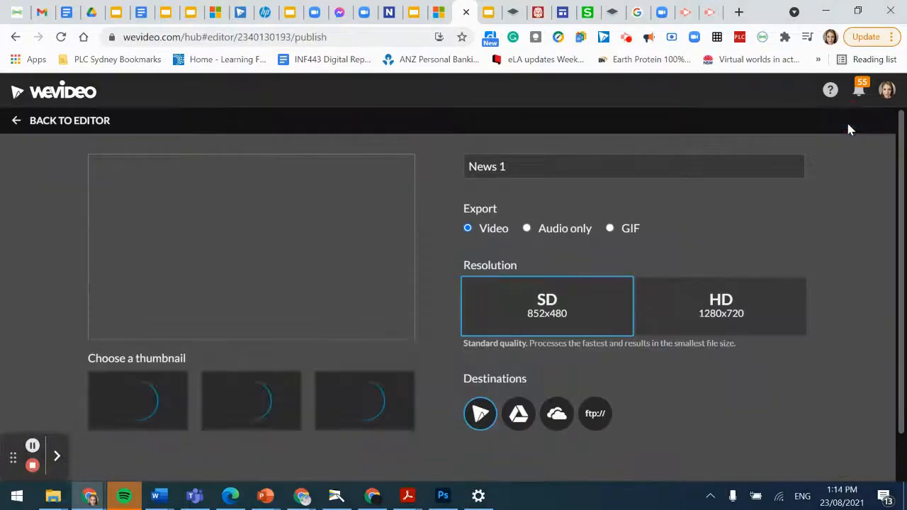
click(734, 312)
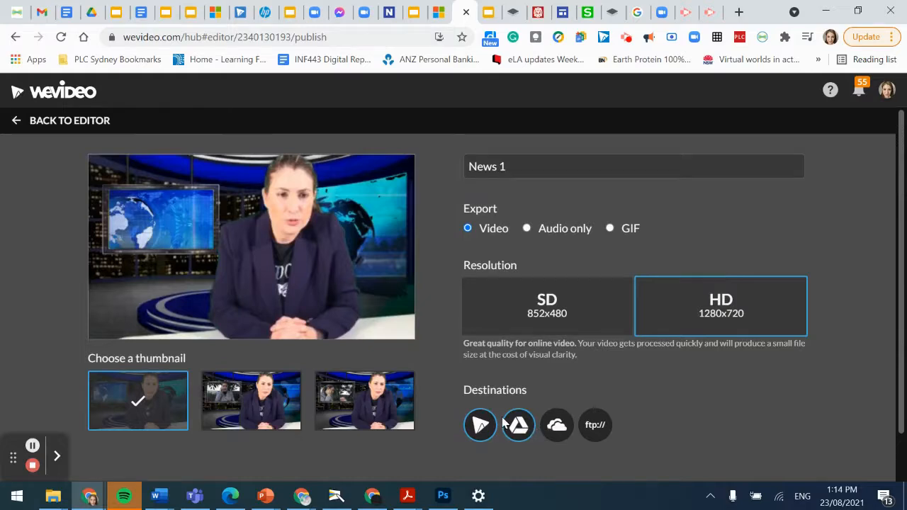
scroll(504, 422, down, 2)
click(770, 457)
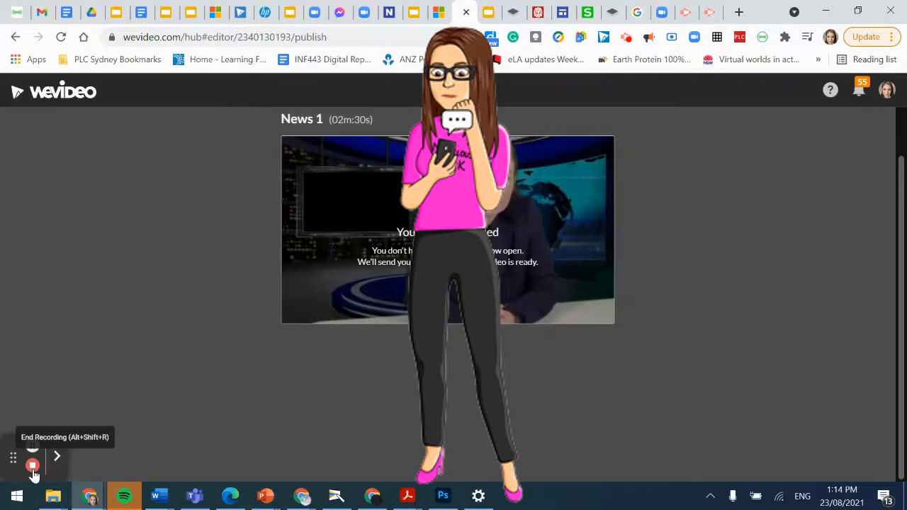
click(33, 467)
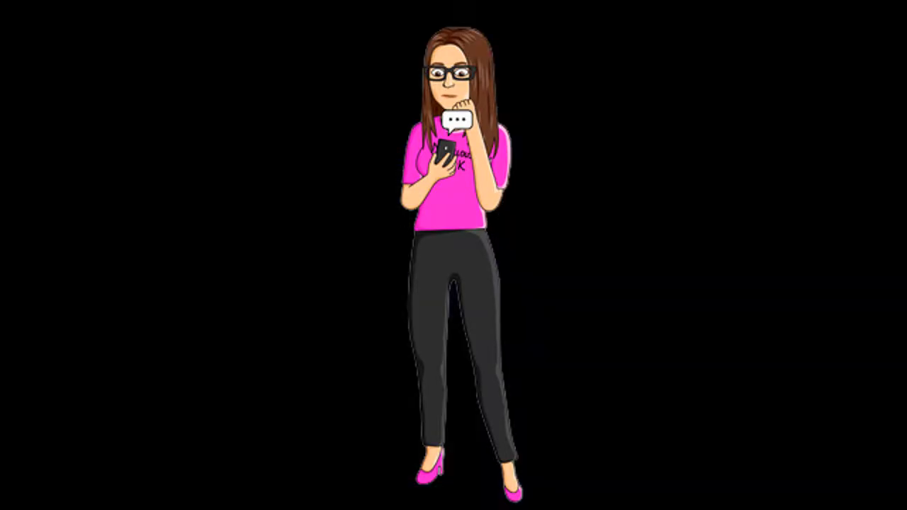